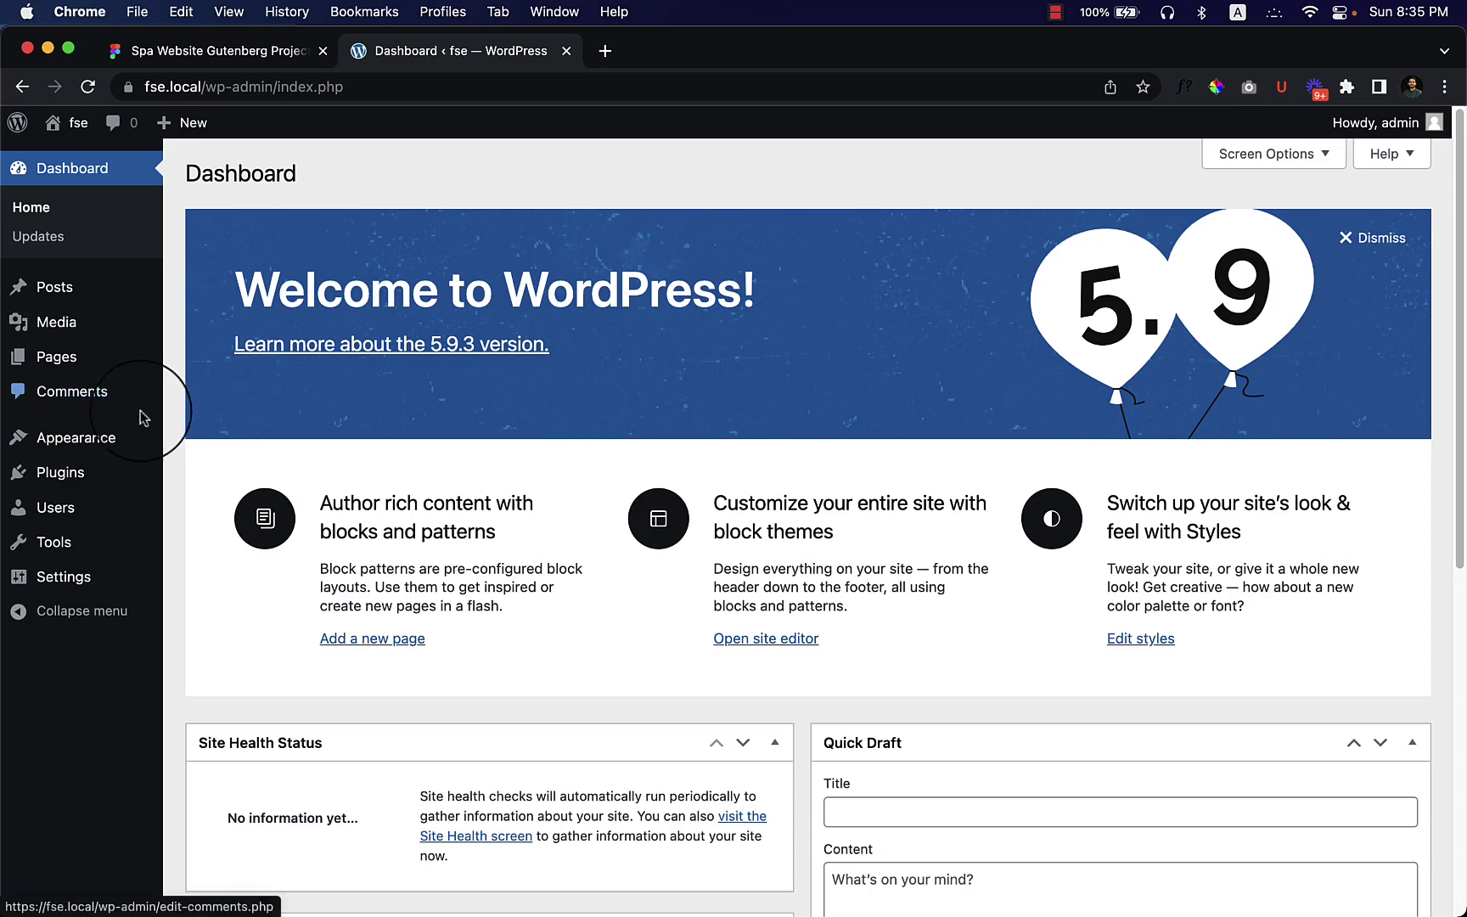
# Reveal the Themes and Editor entries under Appearance in the admin sidebar
pyautogui.moveTo(141, 438)
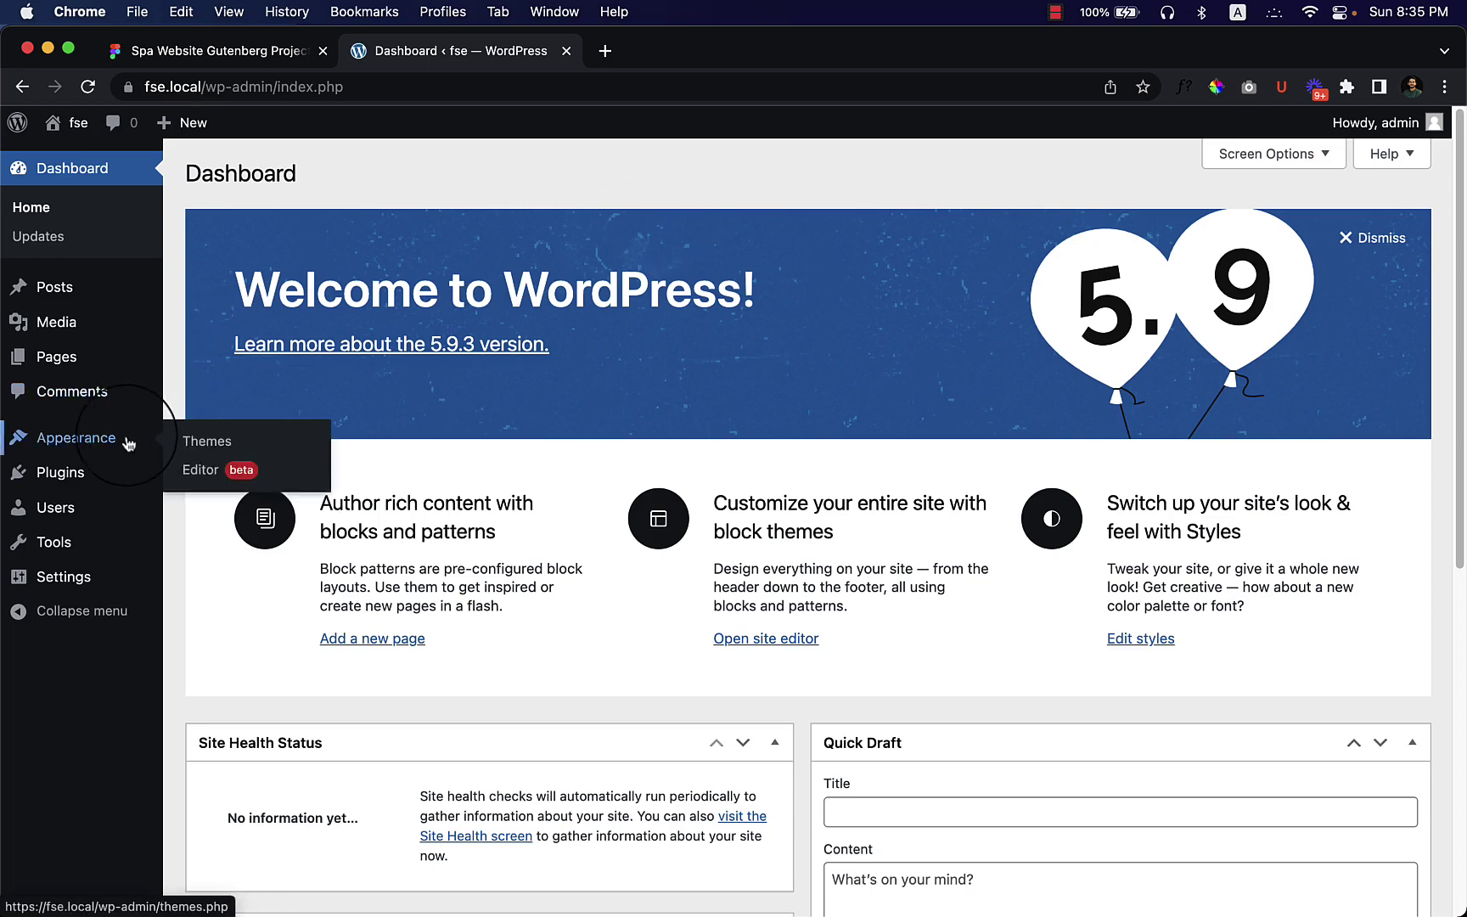
# Open the Editor (beta) on the Page template and review it from header down and back
pyautogui.click(220, 472)
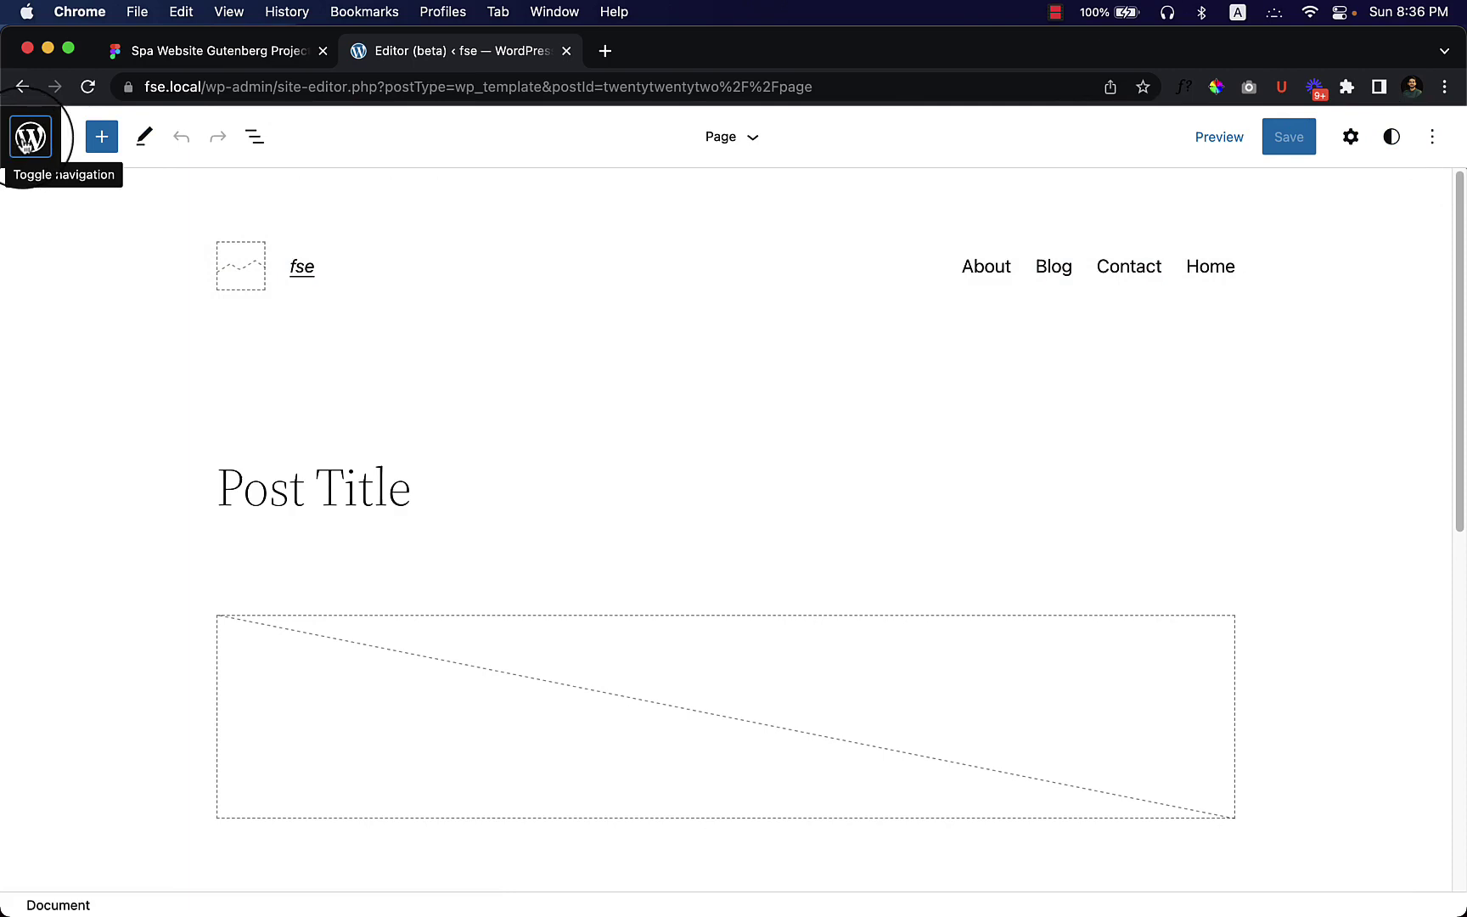
pyautogui.scroll(-8, 753, 338)
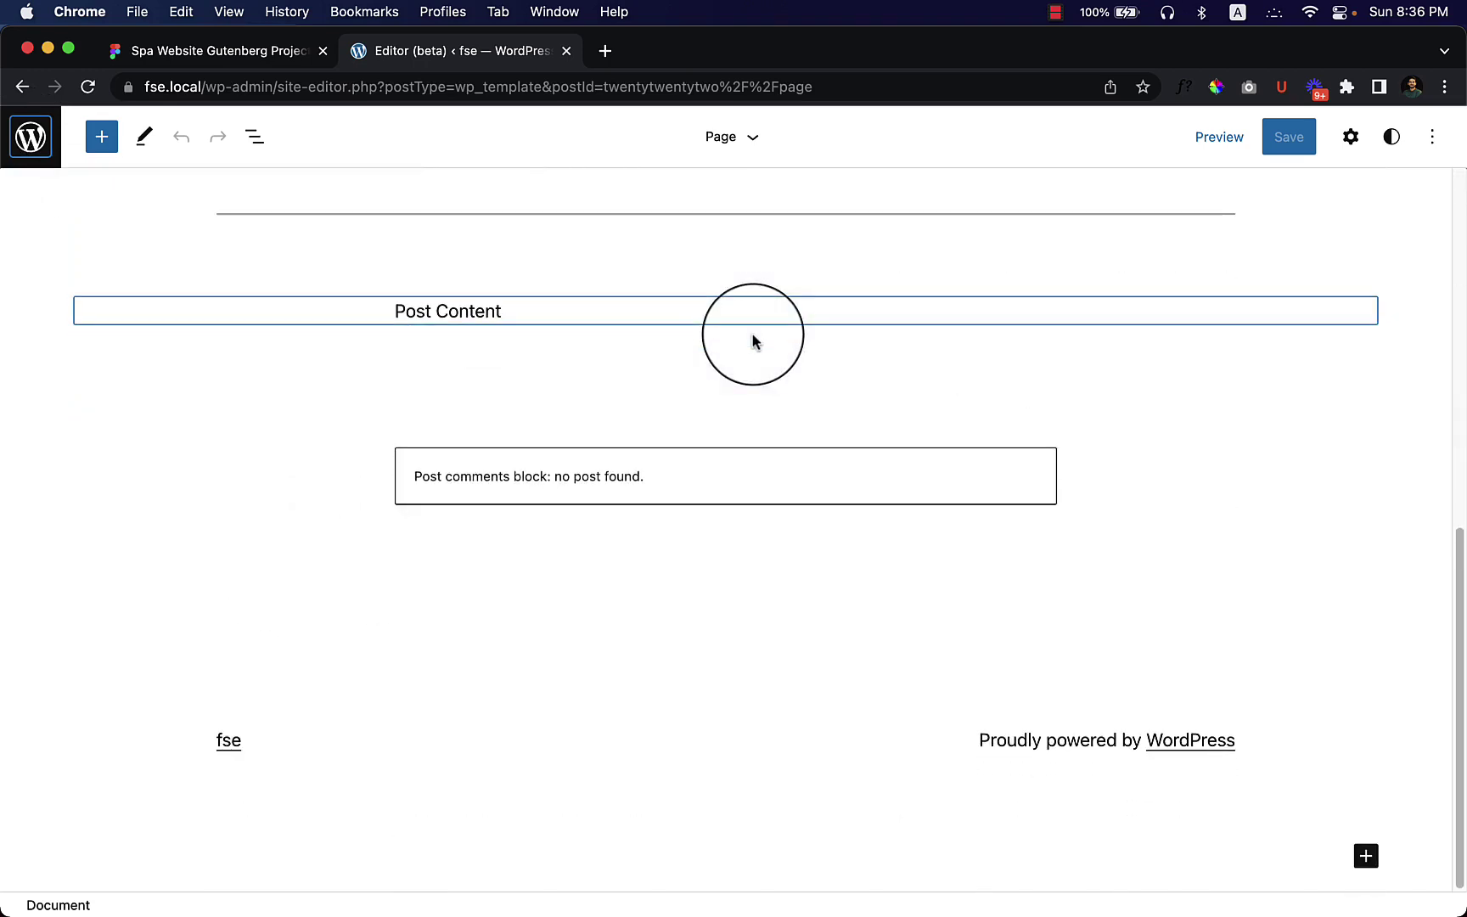
pyautogui.scroll(10, 756, 374)
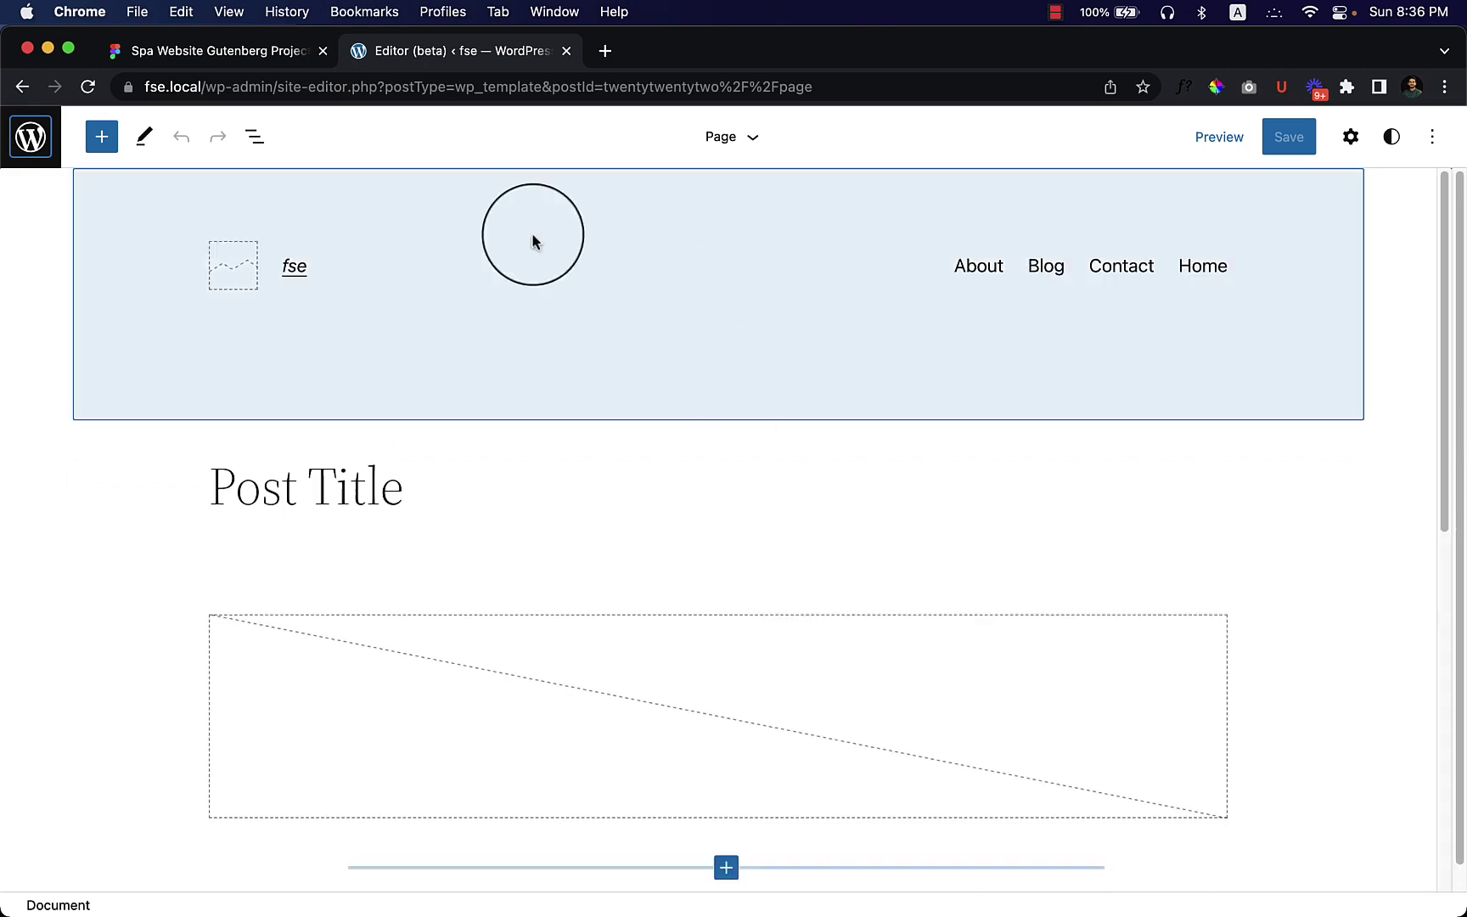
# Open the editor's navigation panel and go from Site to the Templates list
pyautogui.click(14, 151)
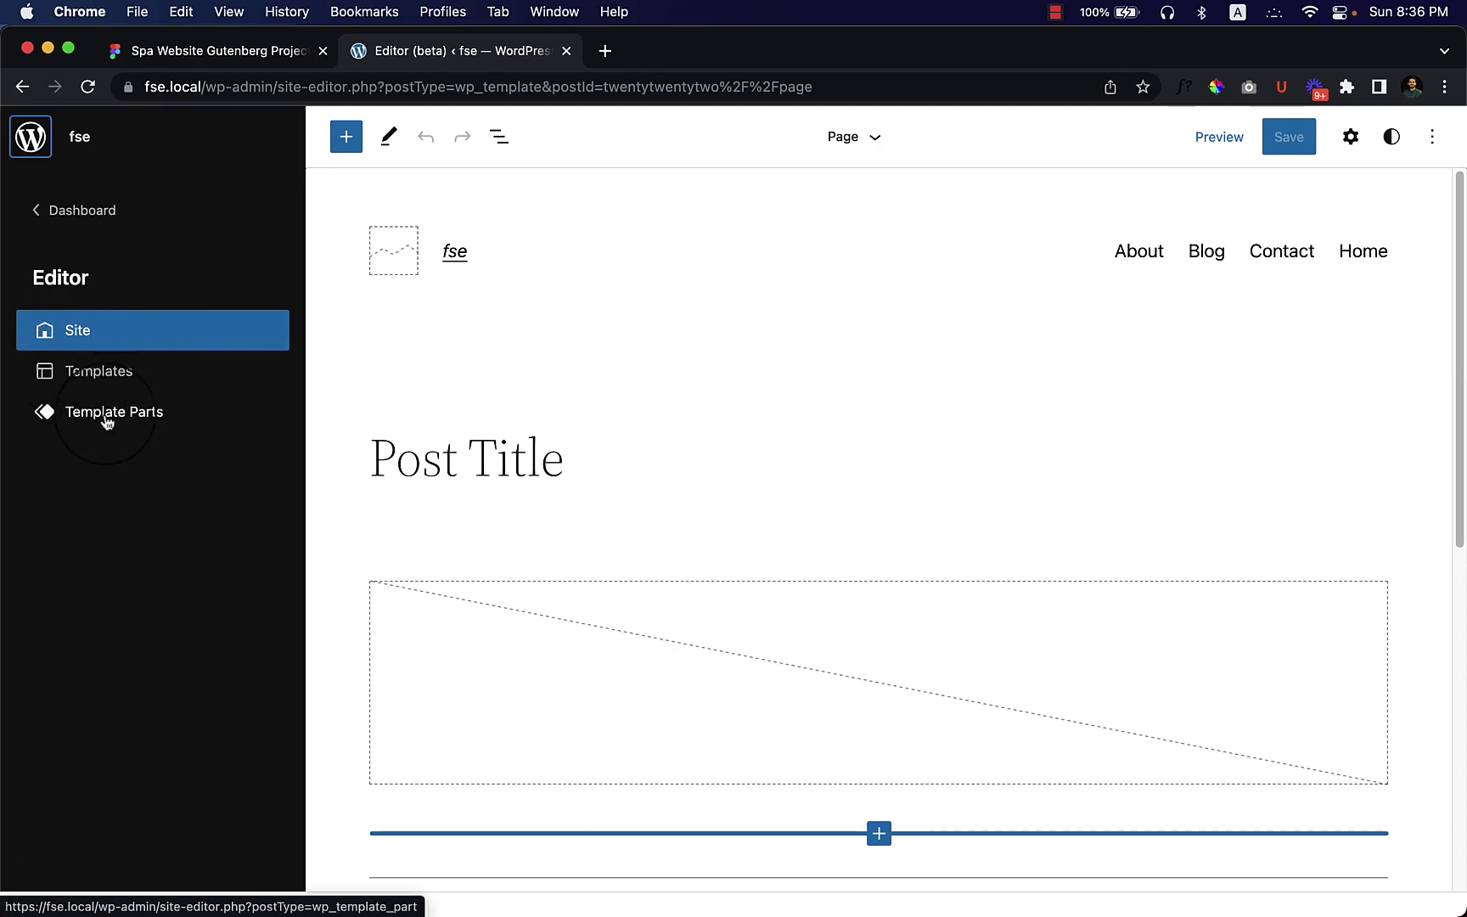
pyautogui.click(90, 342)
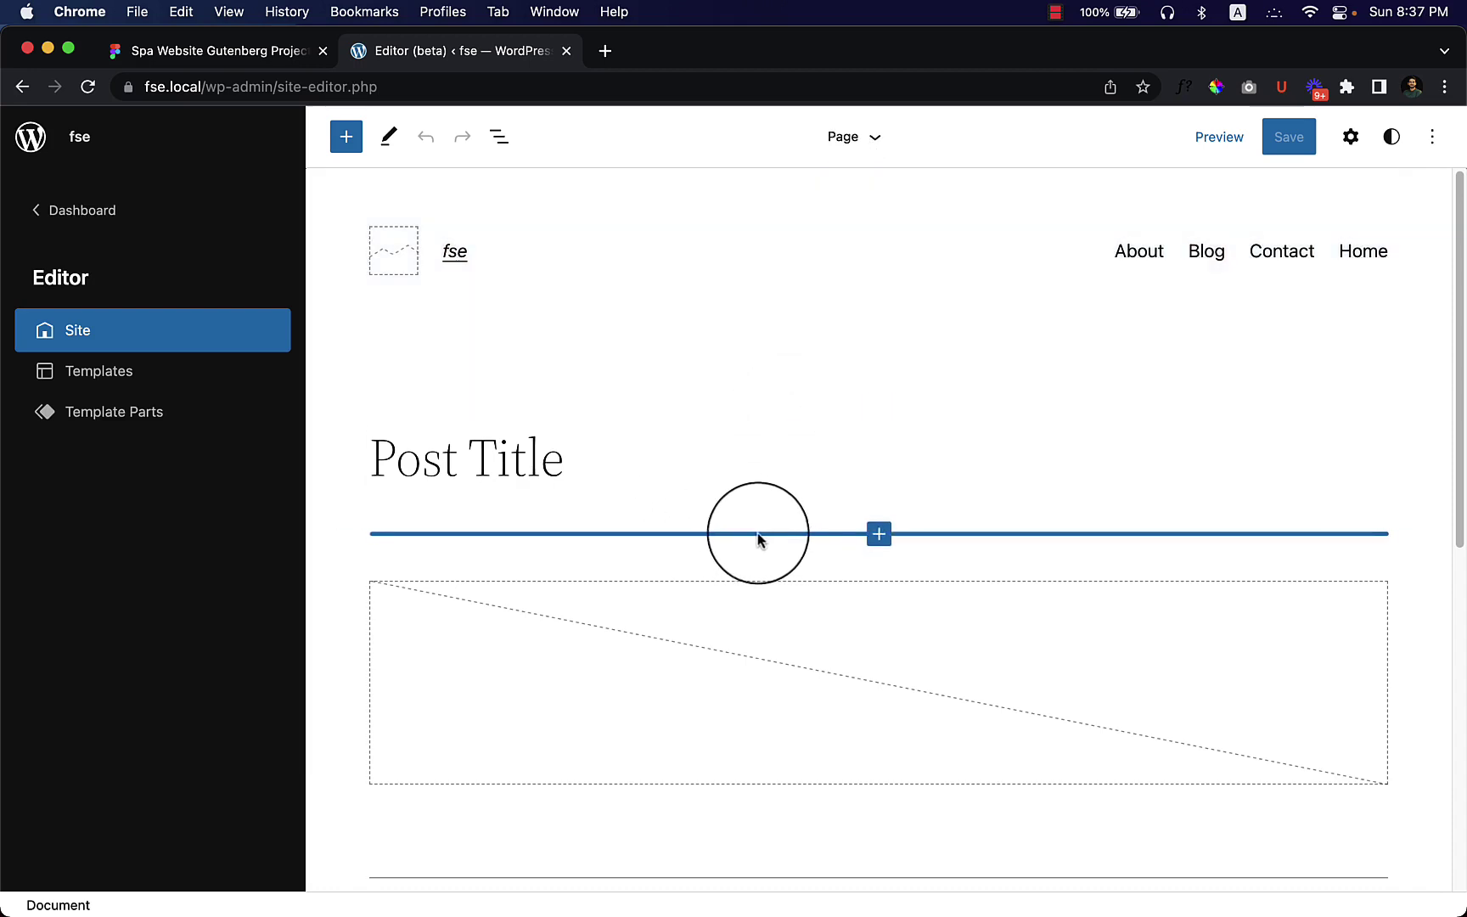
pyautogui.click(103, 382)
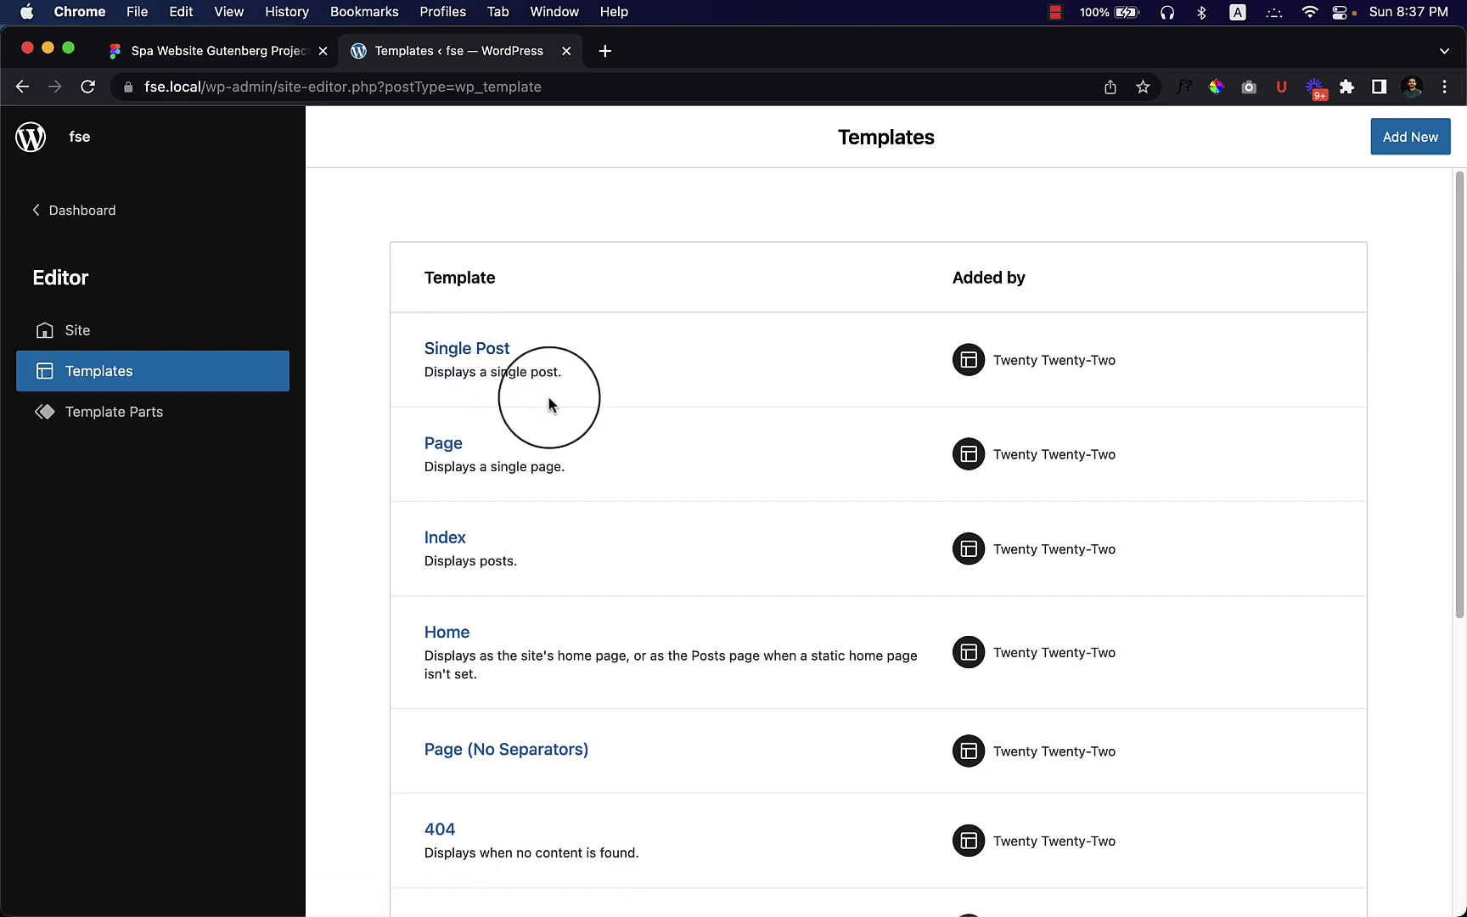
# Scroll through the eleven Twenty Twenty-Two templates, from Single Post to Archive, and back up
pyautogui.scroll(-1, 550, 404)
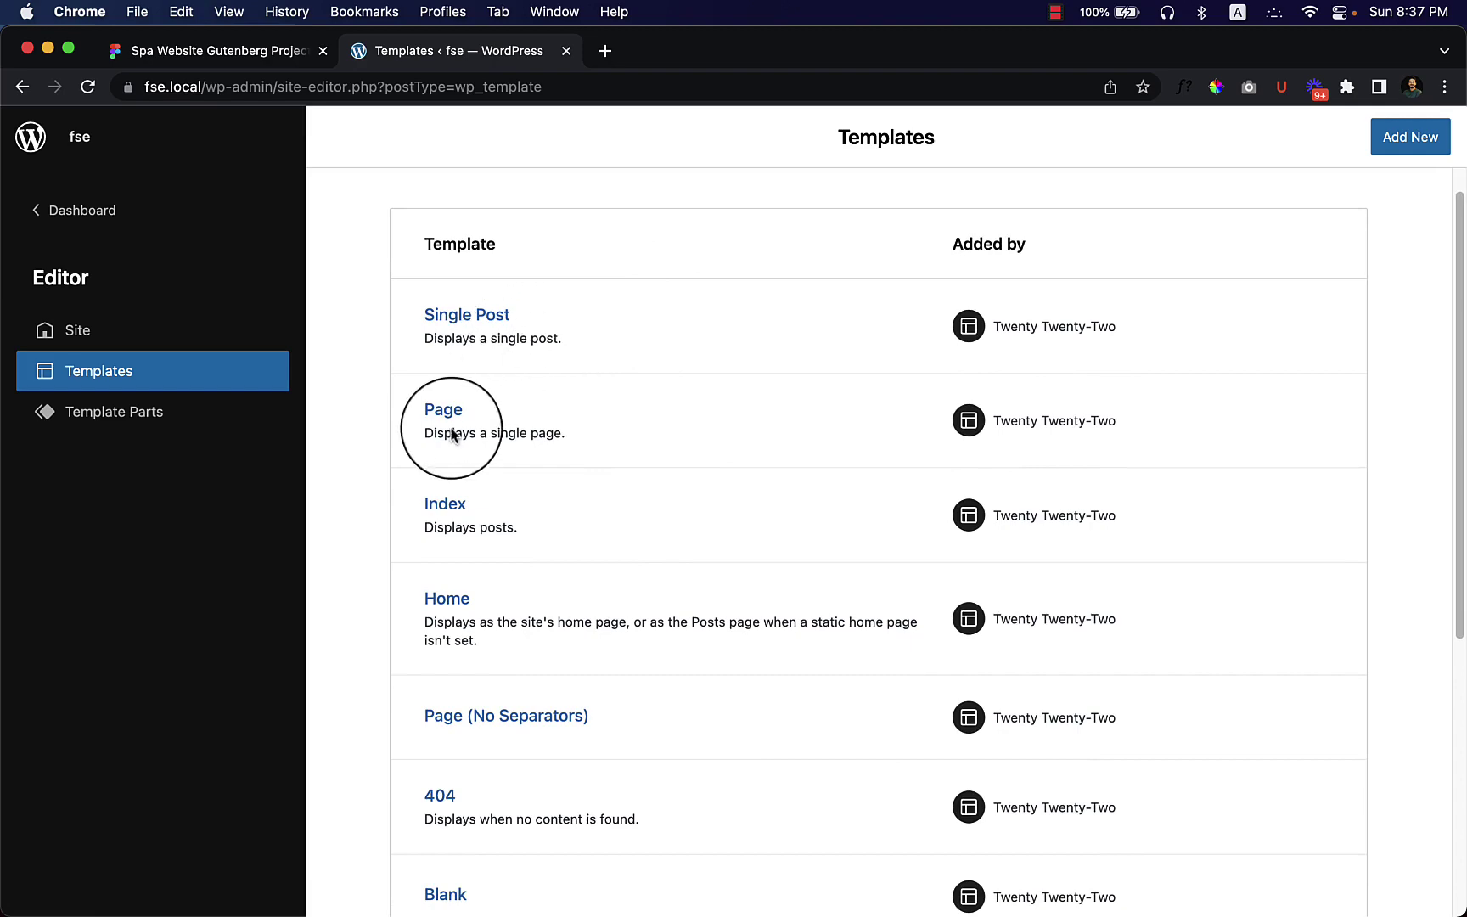
pyautogui.scroll(-3, 508, 512)
pyautogui.scroll(3, 452, 351)
pyautogui.scroll(-6, 508, 675)
pyautogui.scroll(-4, 514, 599)
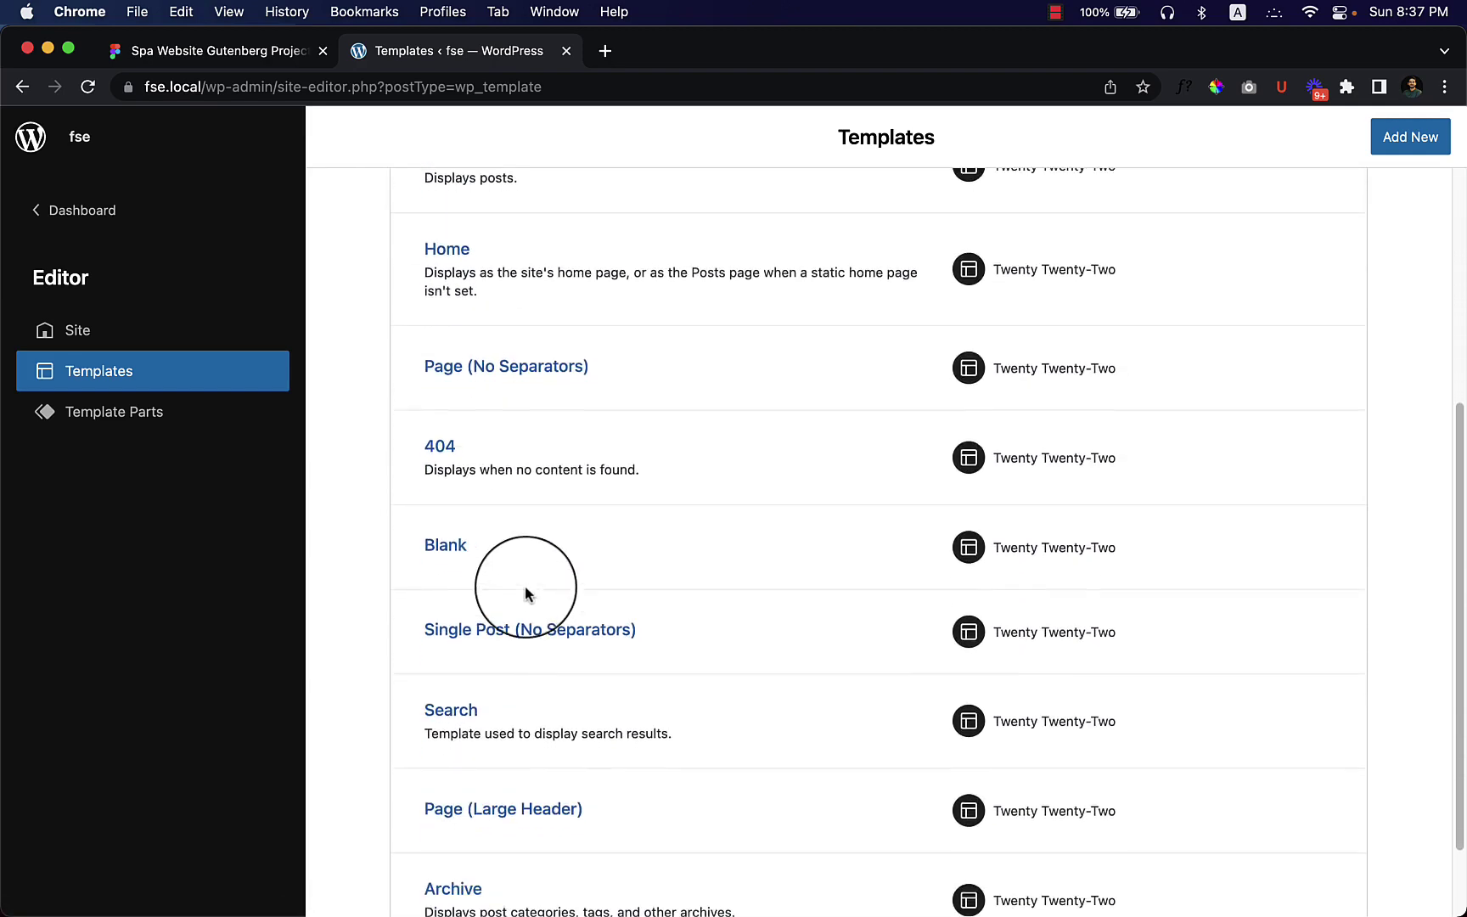
pyautogui.scroll(-2, 622, 643)
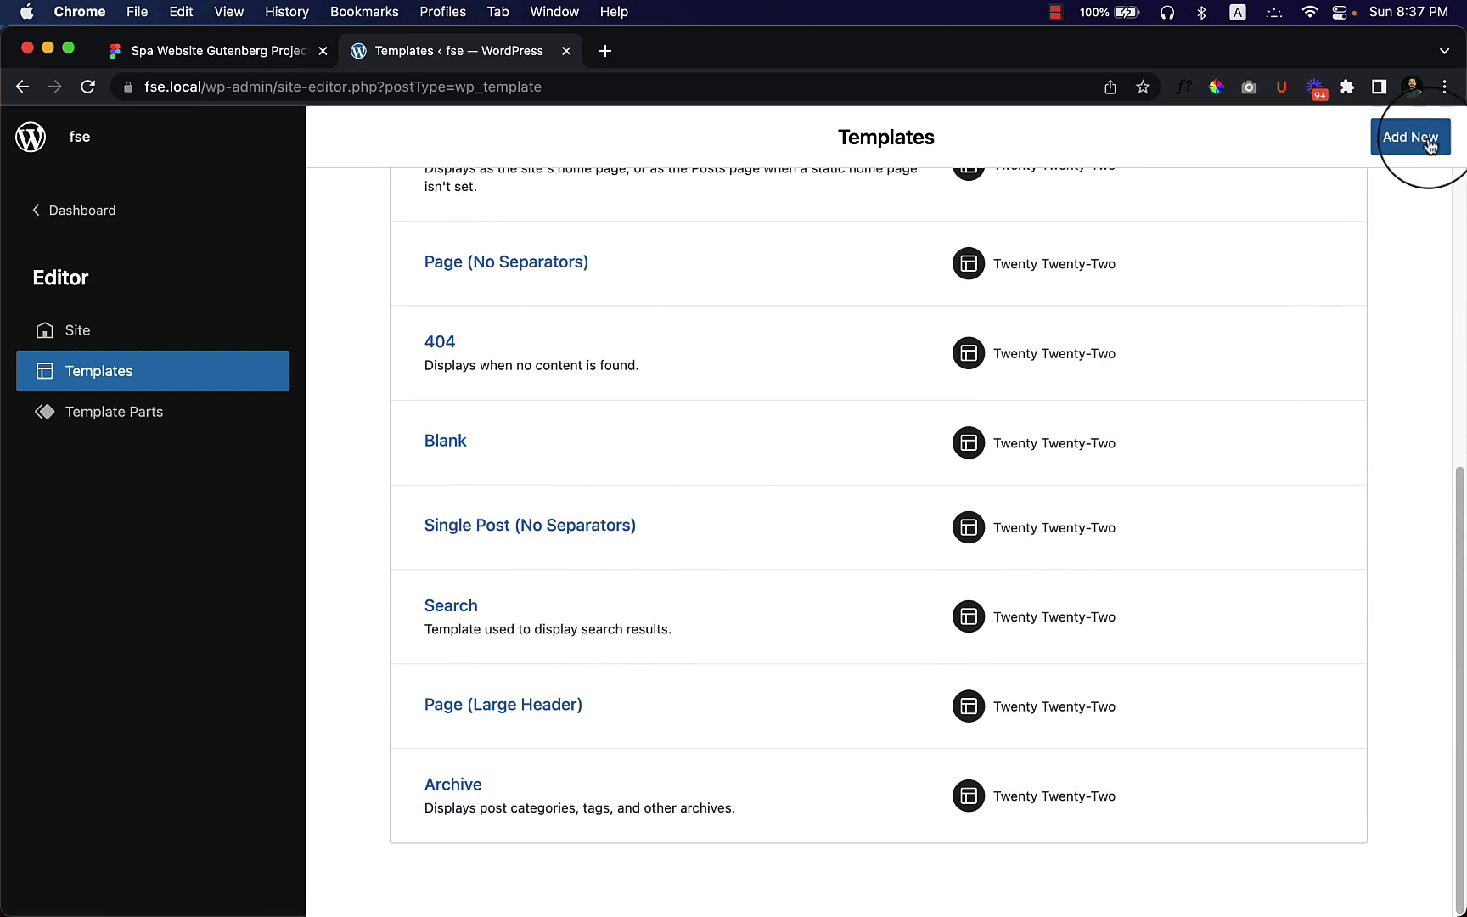
pyautogui.scroll(10, 1090, 360)
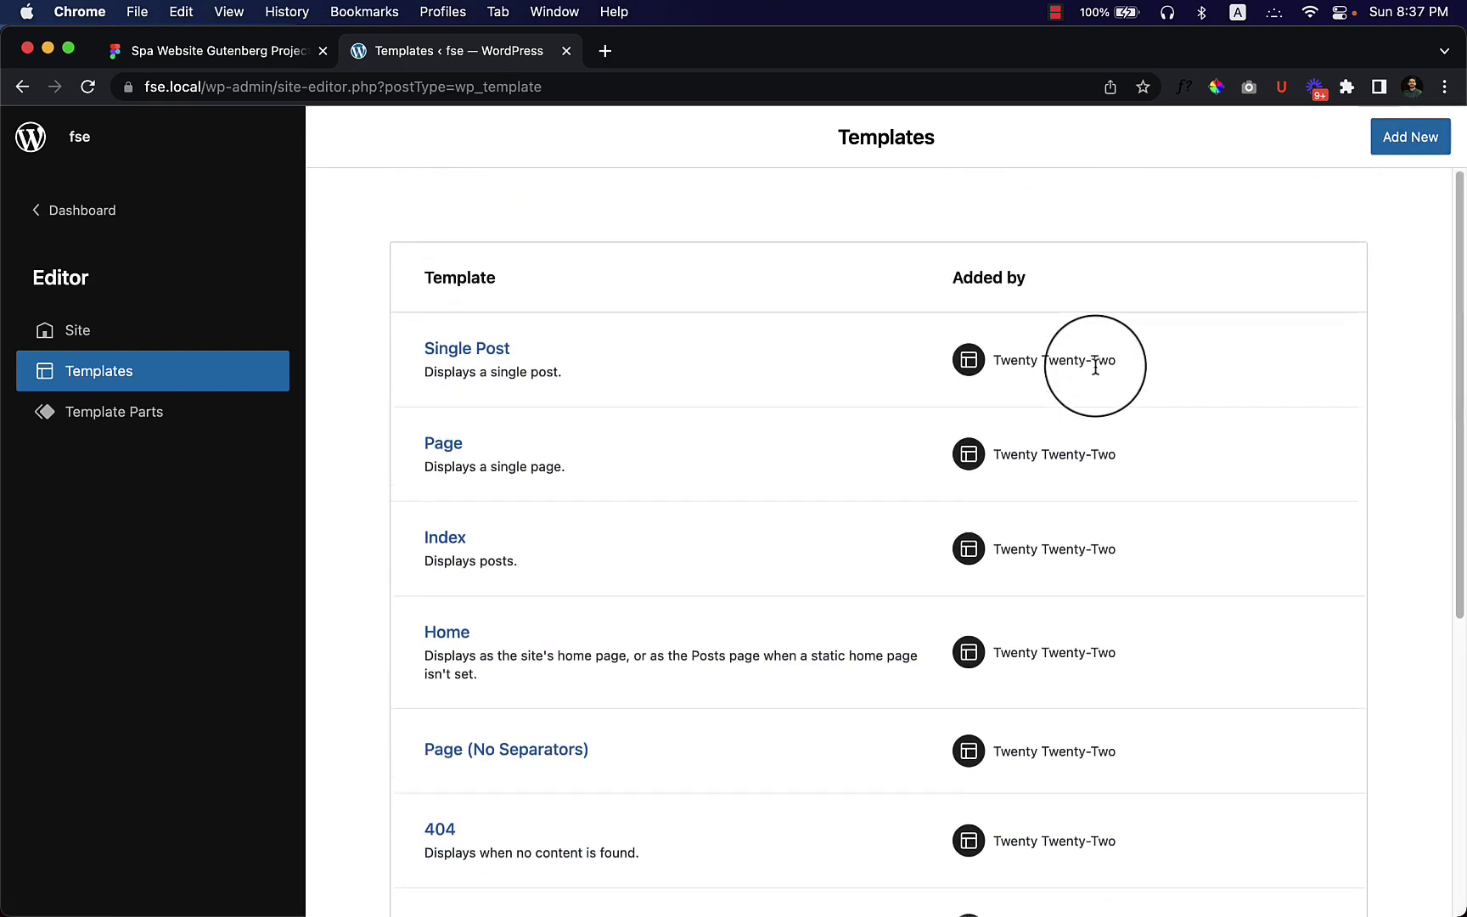
pyautogui.click(1405, 137)
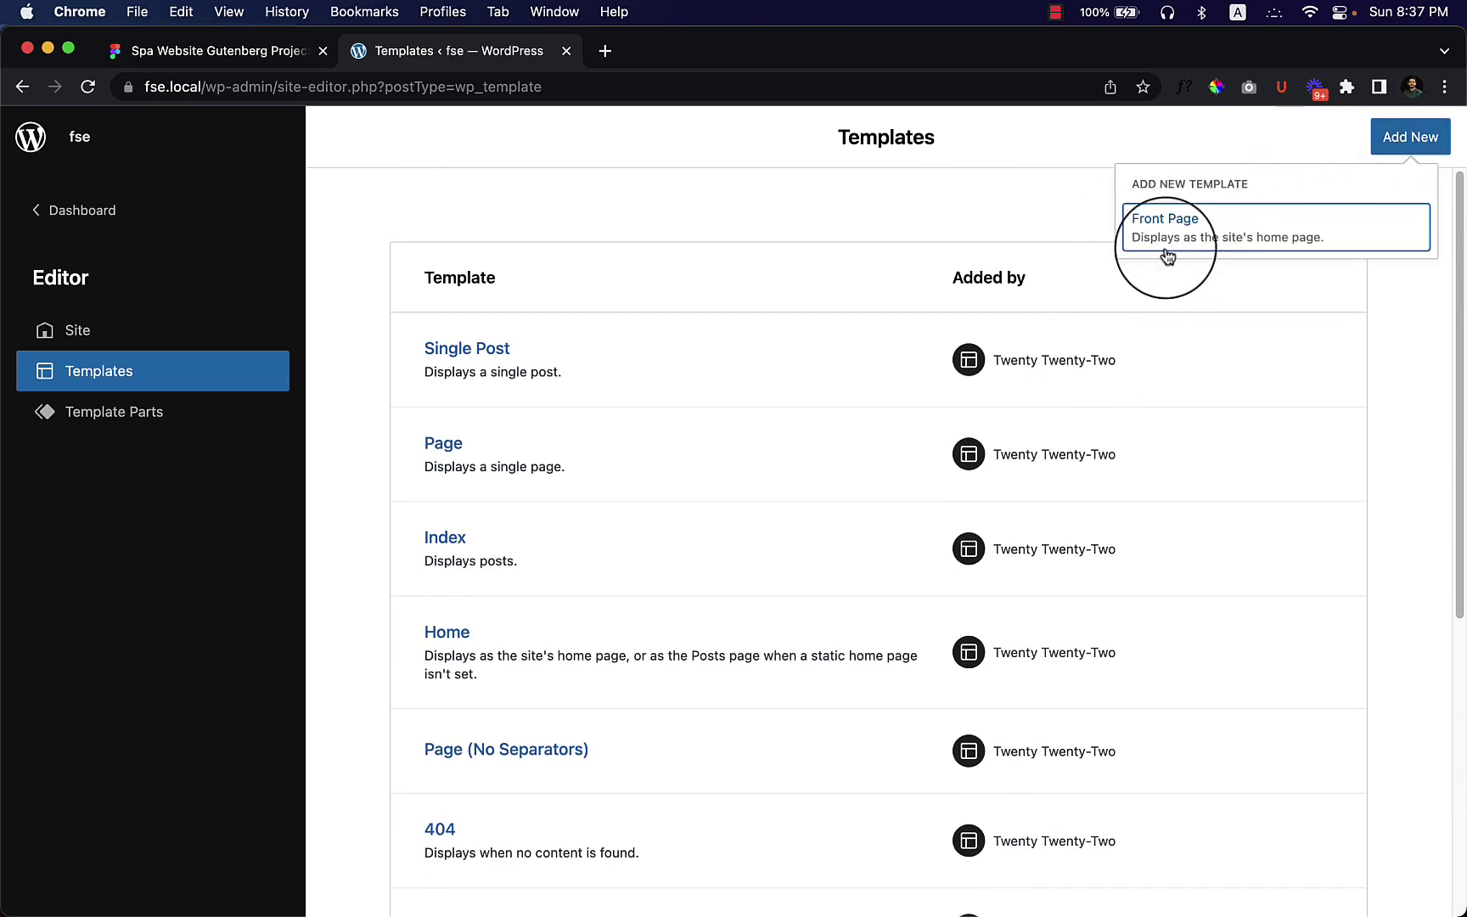
pyautogui.click(934, 229)
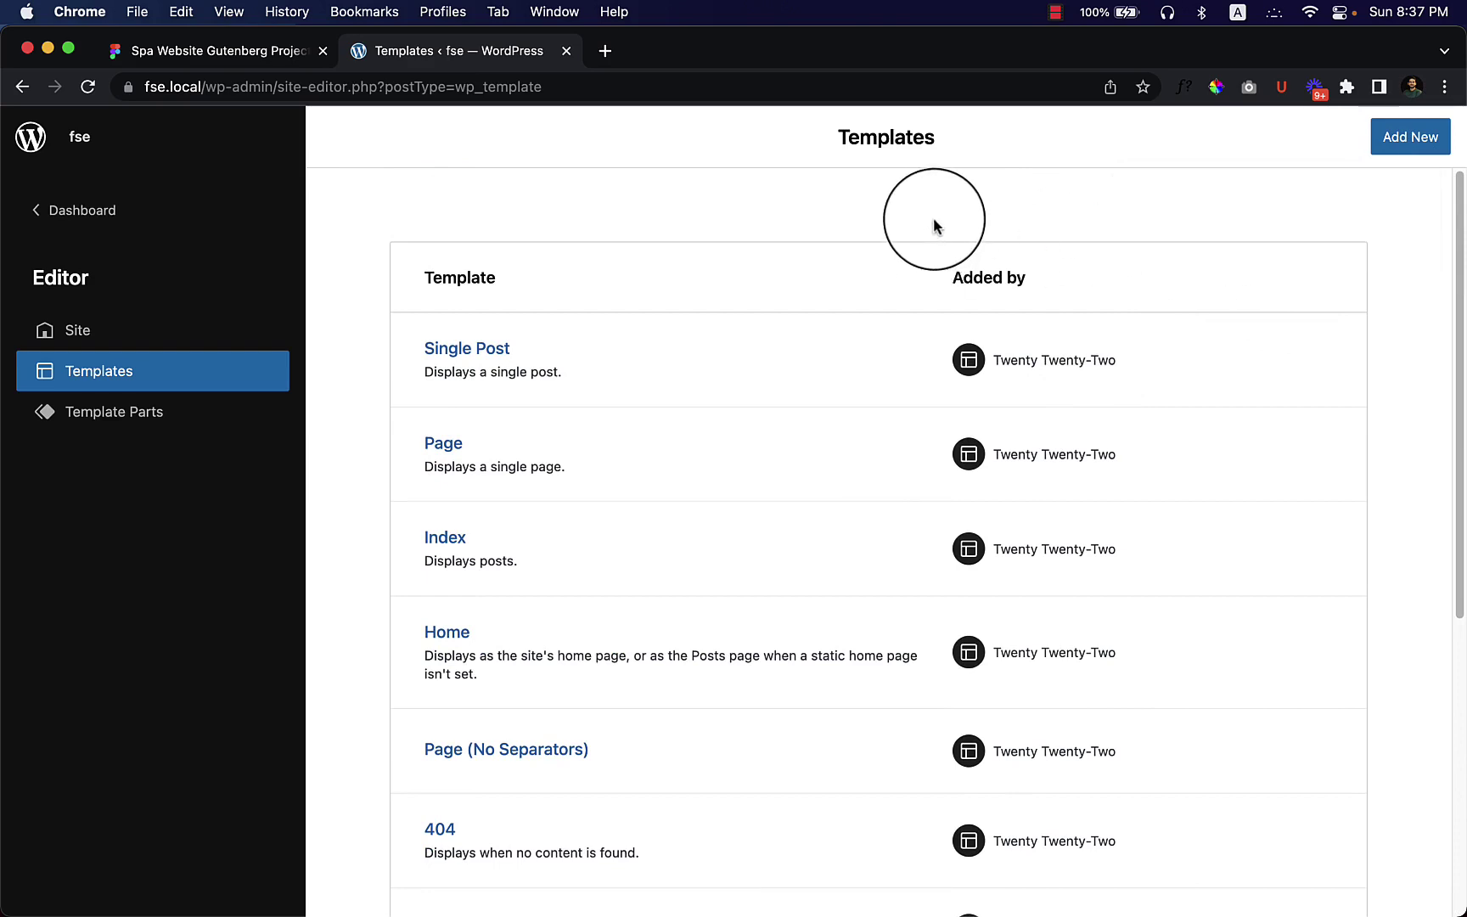
pyautogui.click(1410, 137)
pyautogui.click(606, 219)
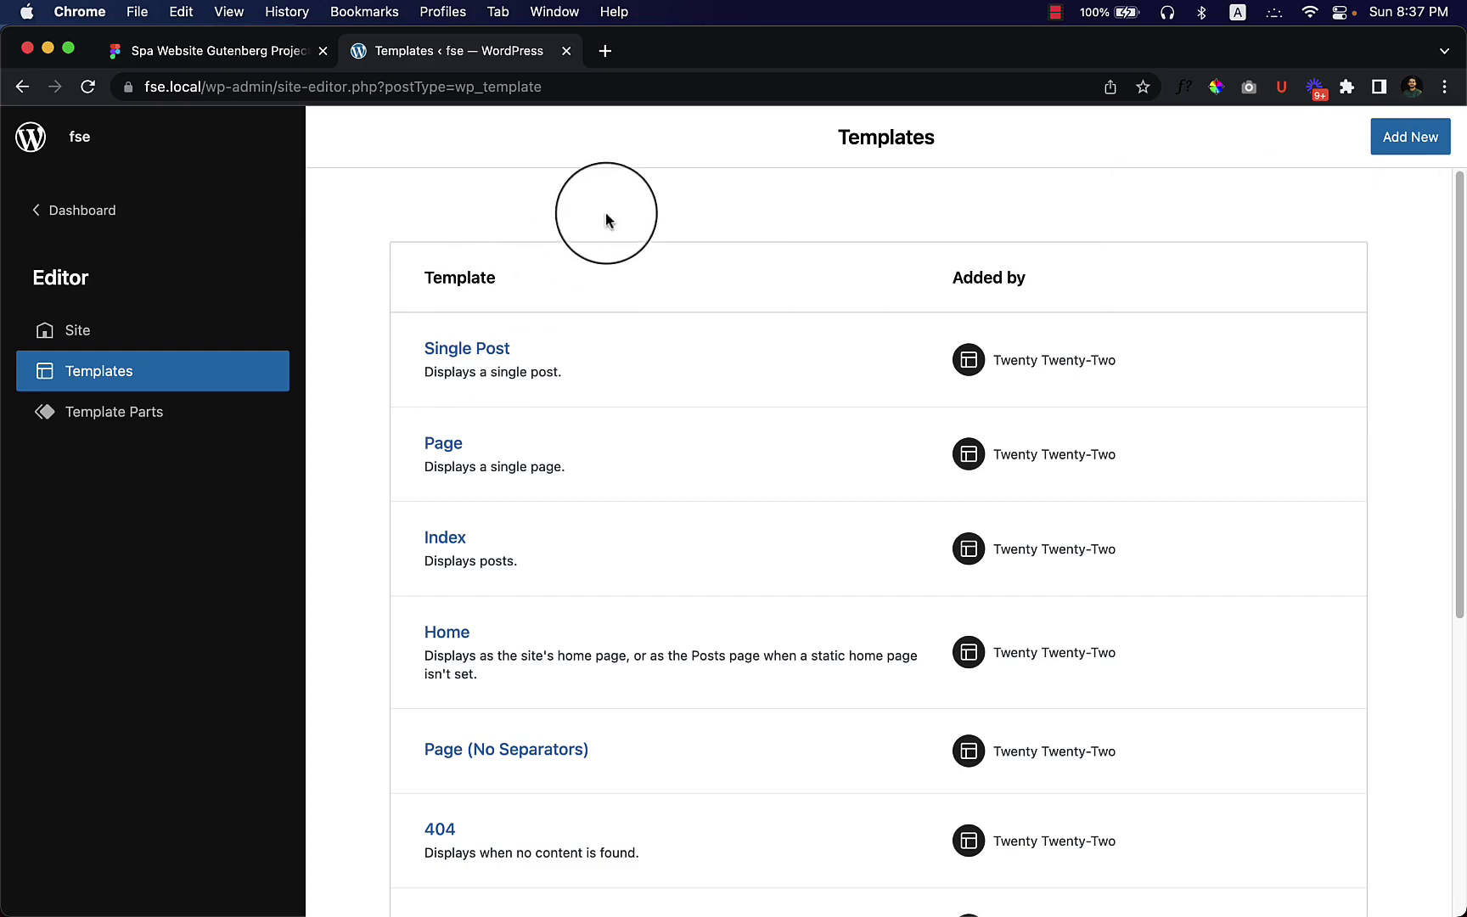
# Show the Template Parts list, preview the Create a template part dialog, and cancel it
pyautogui.click(119, 414)
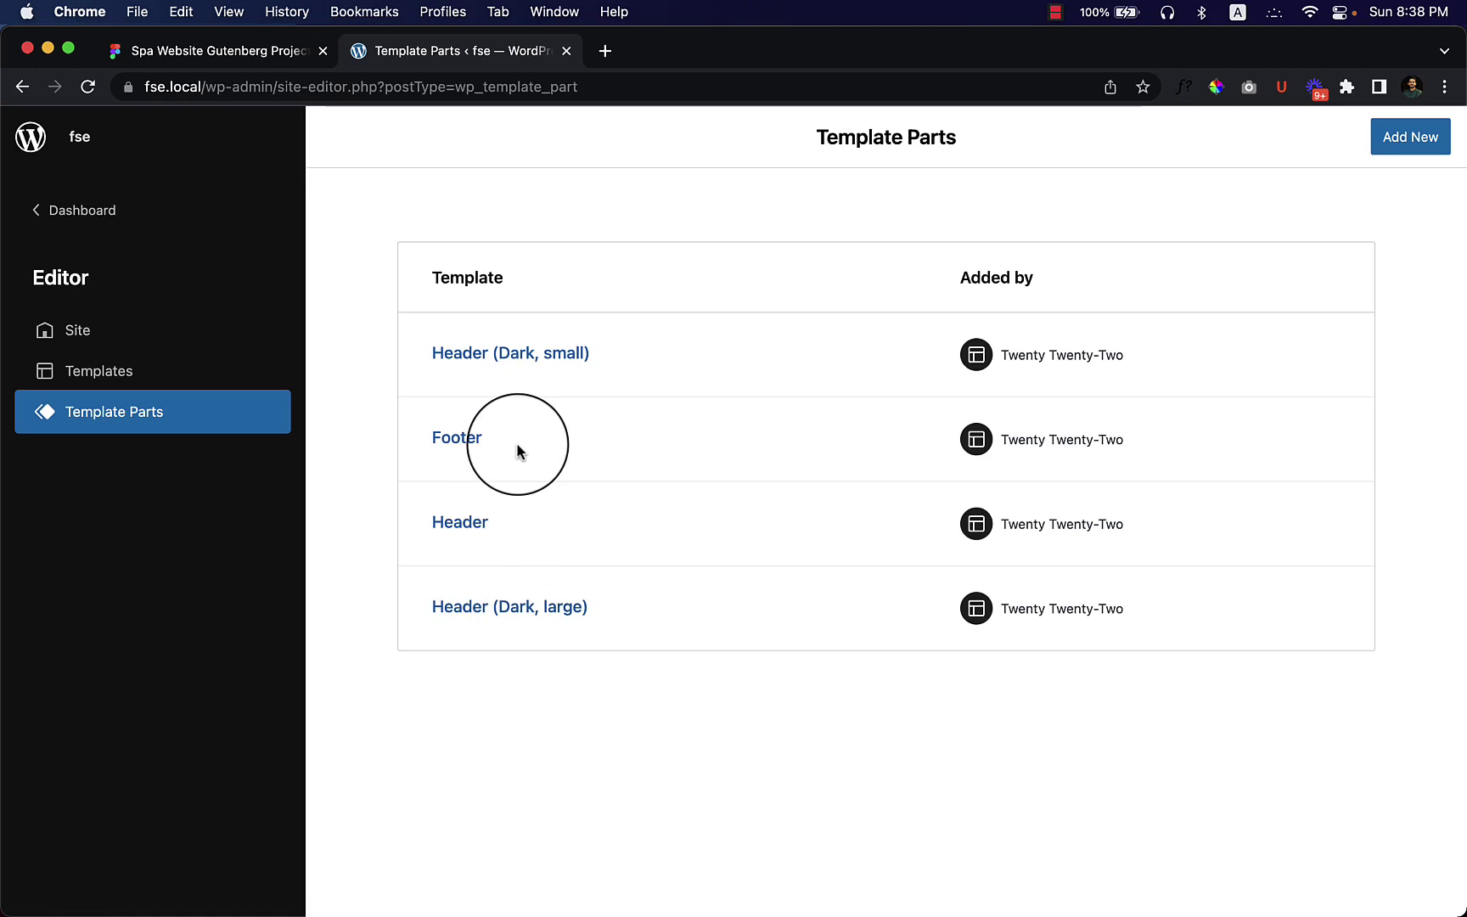
pyautogui.click(1410, 138)
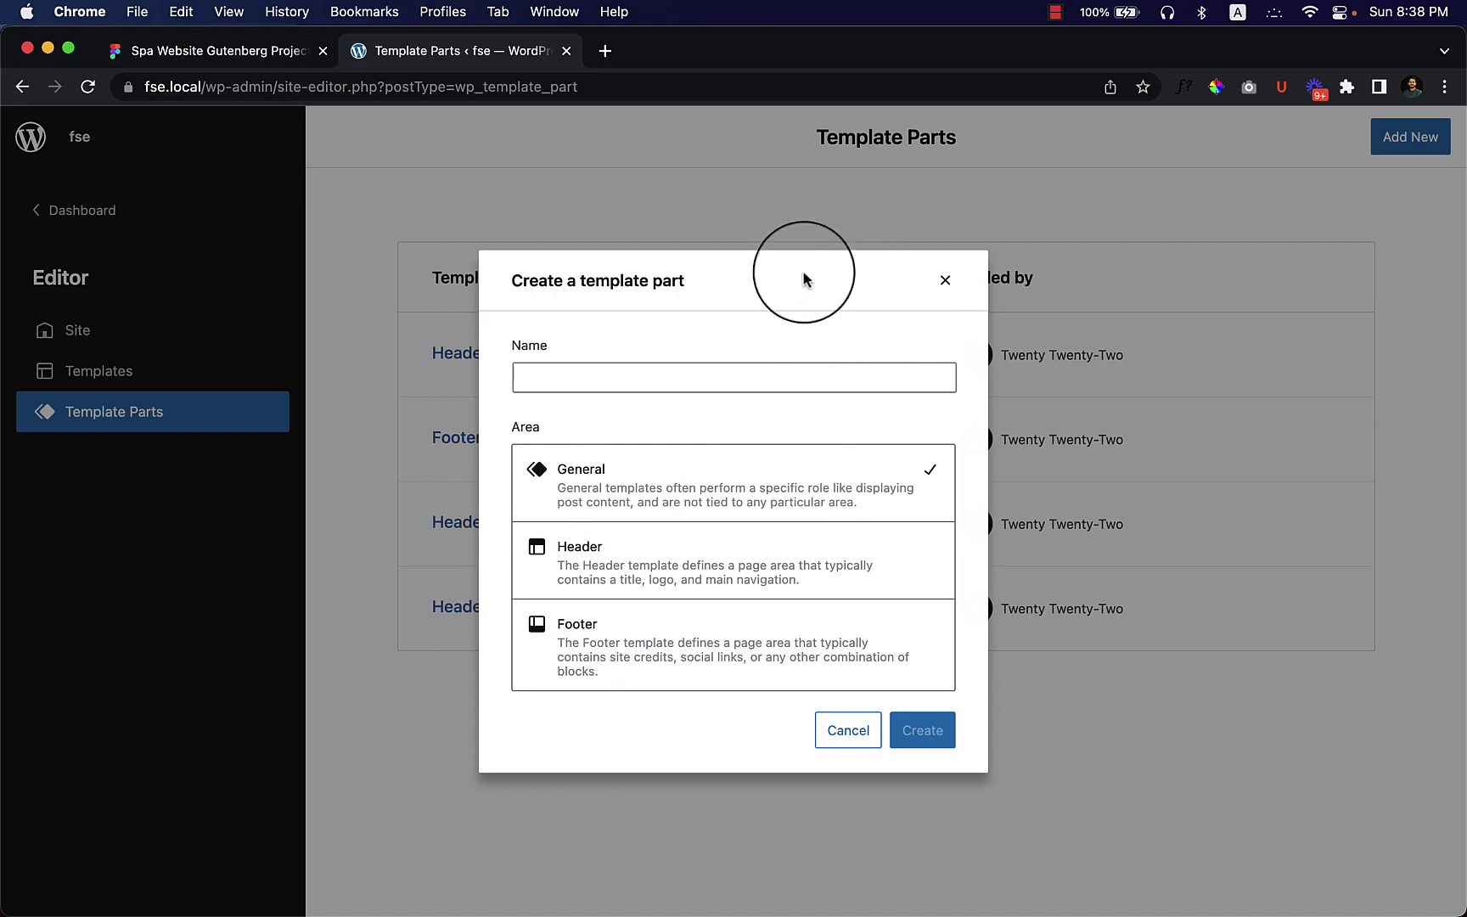
pyautogui.click(859, 732)
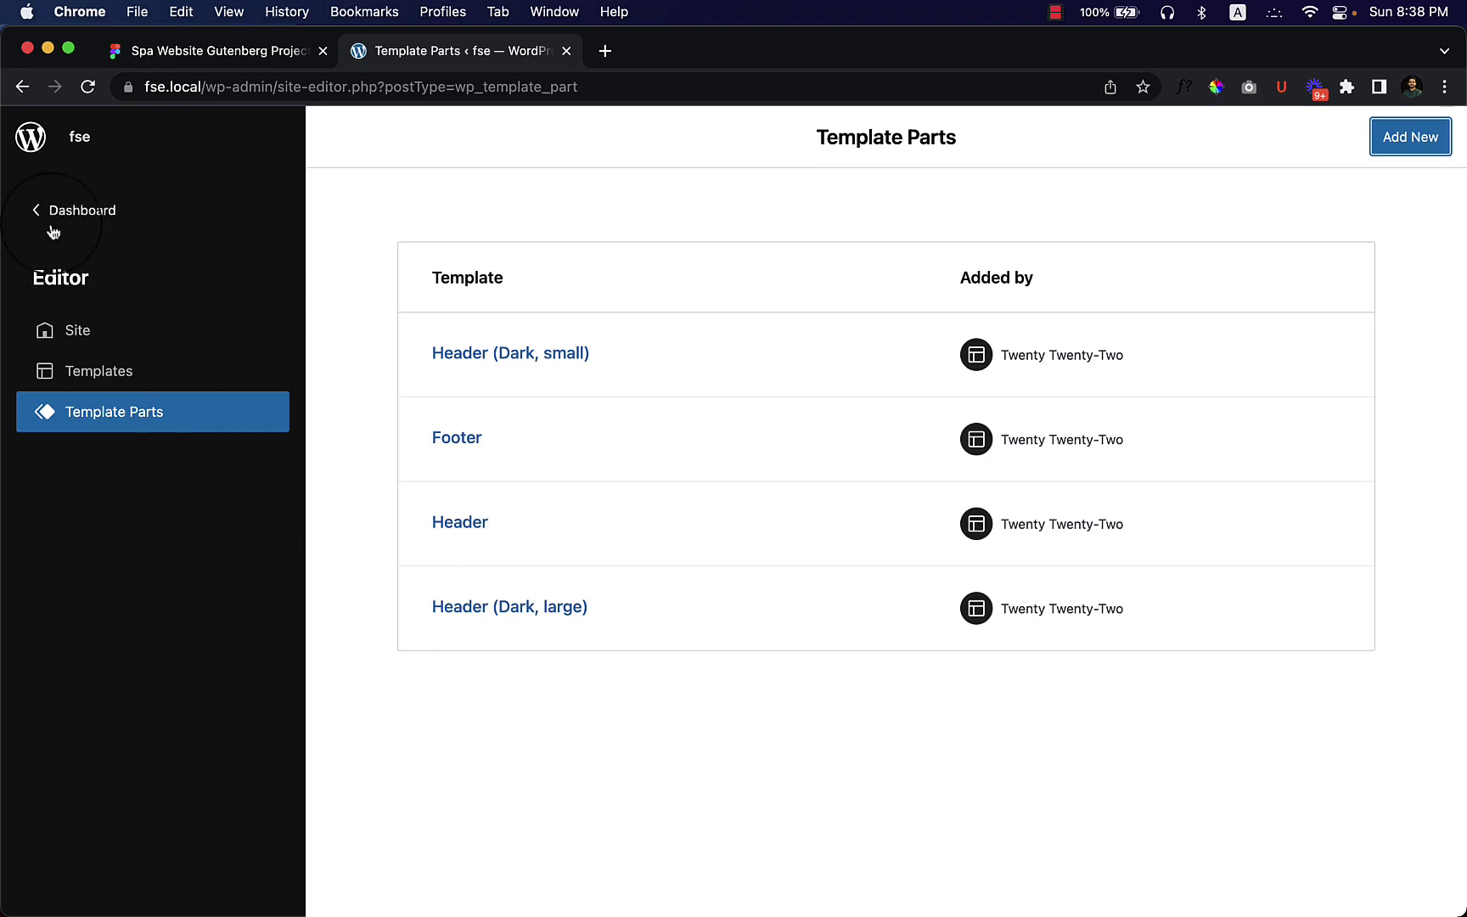
# Toggle the navigation panel and return to editing the Page template via Site
pyautogui.click(34, 157)
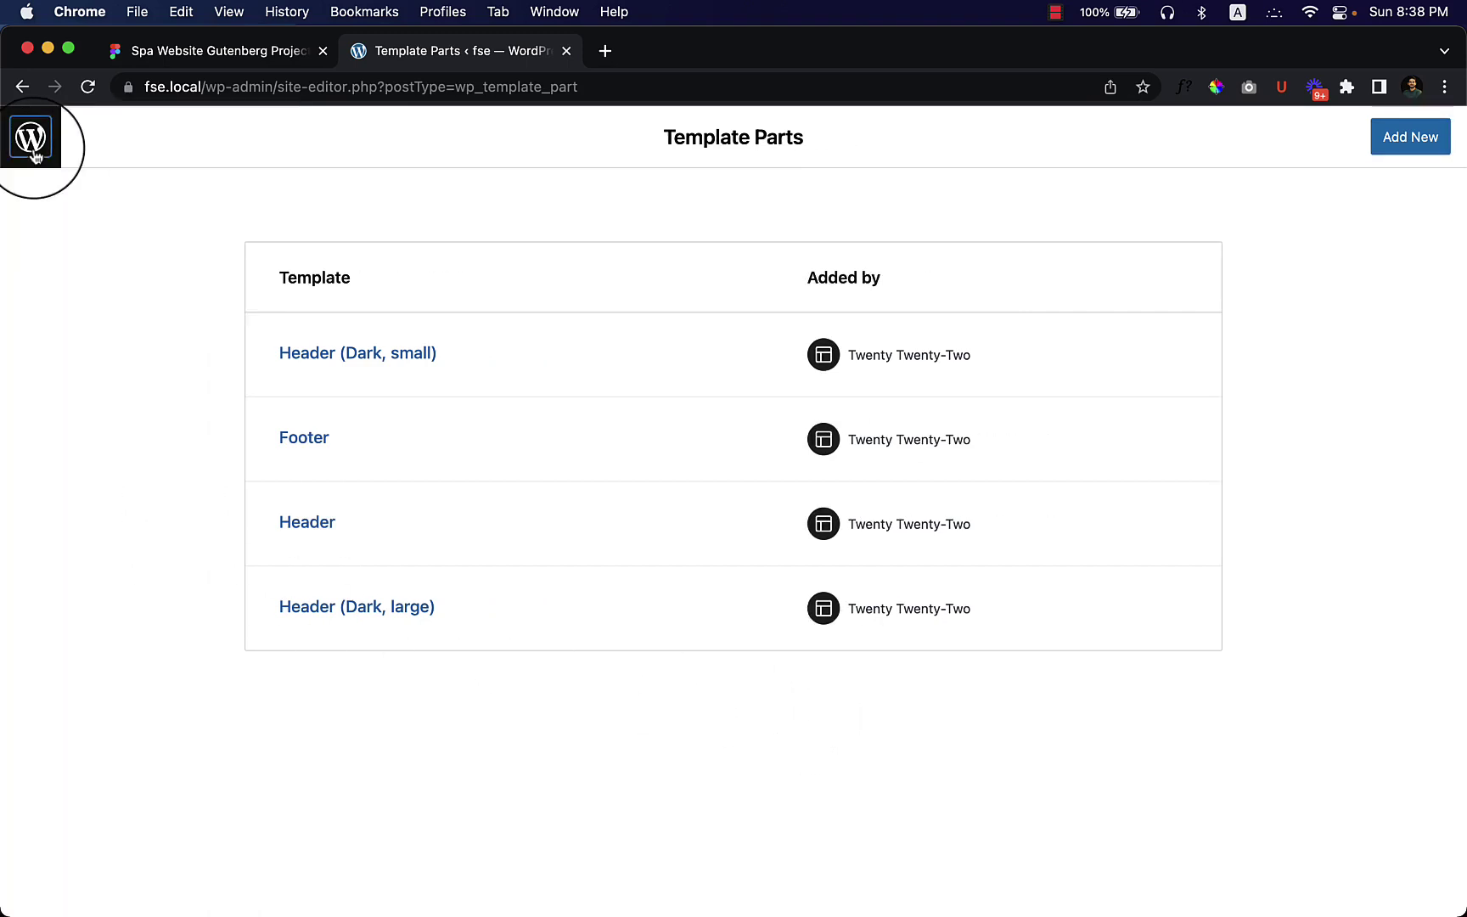
pyautogui.click(32, 144)
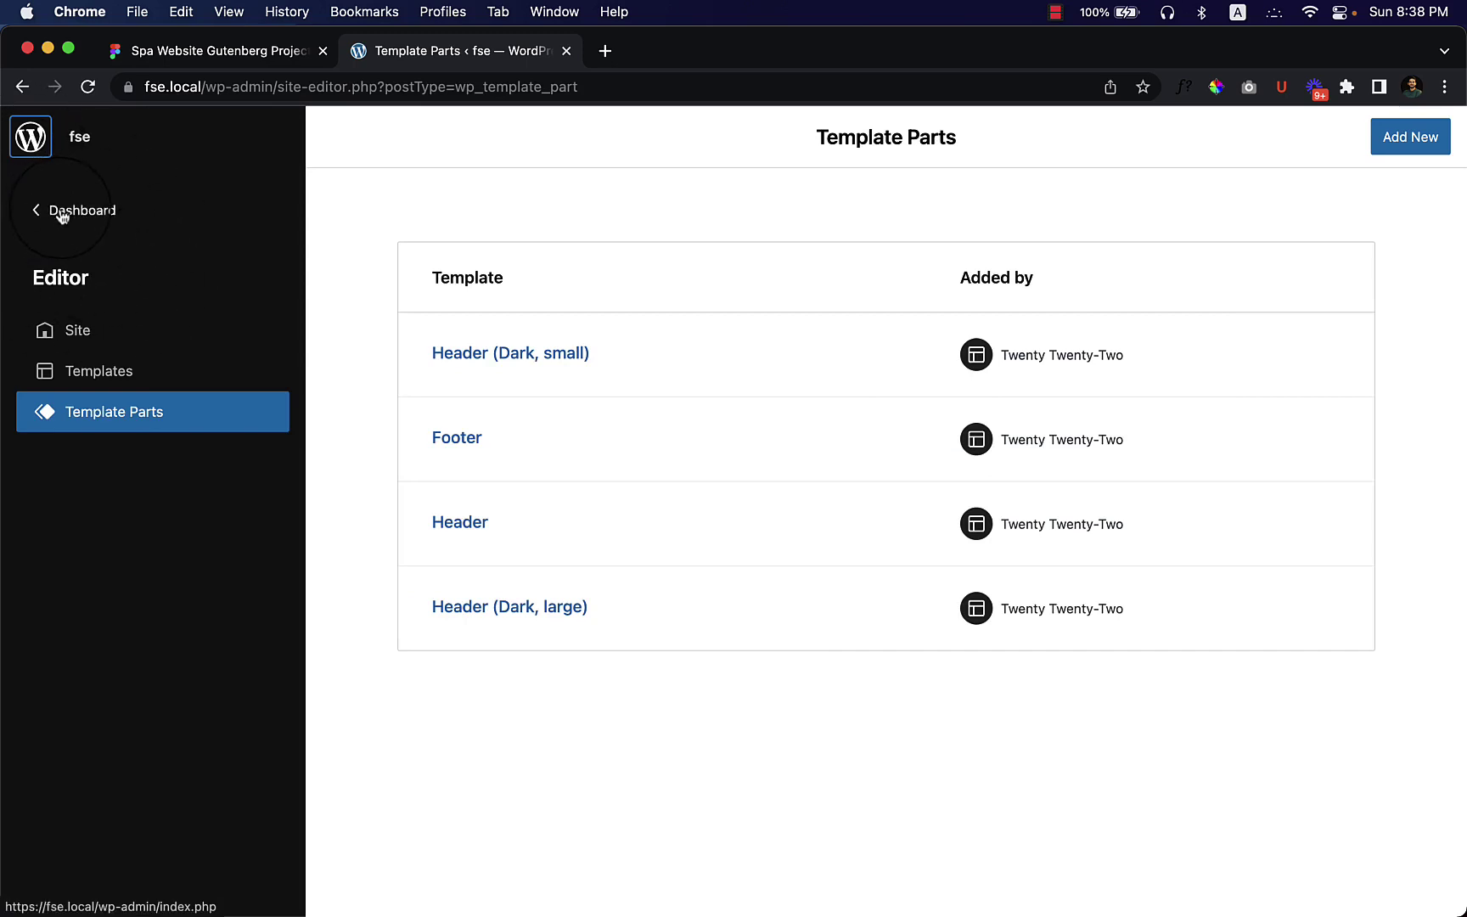
pyautogui.click(92, 339)
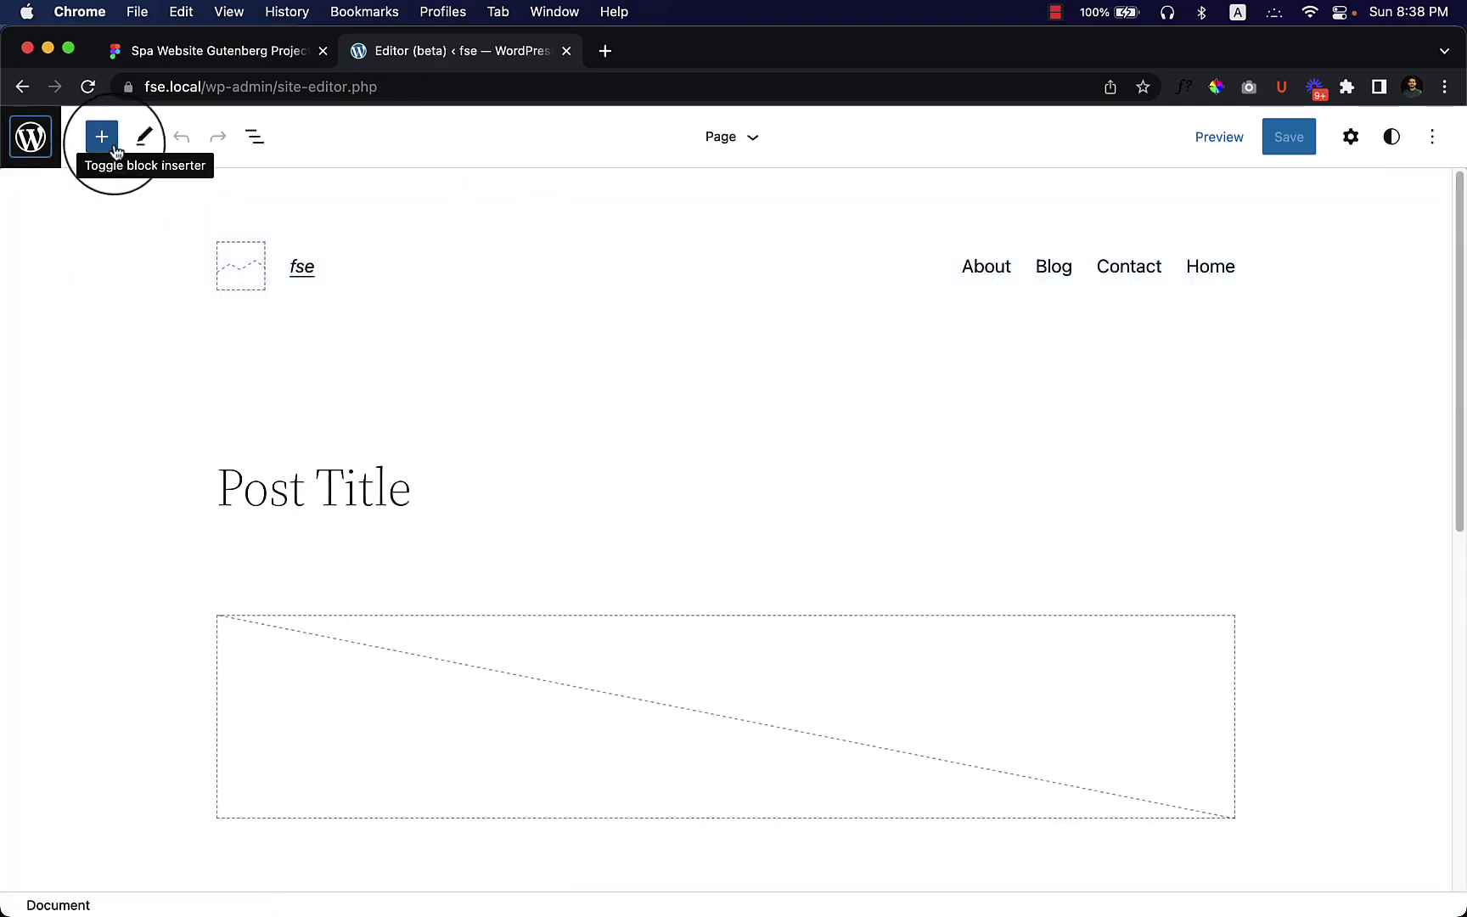
# Show the block inserter library with Text blocks like Paragraph, Heading and List
pyautogui.click(102, 141)
pyautogui.scroll(-15, 229, 442)
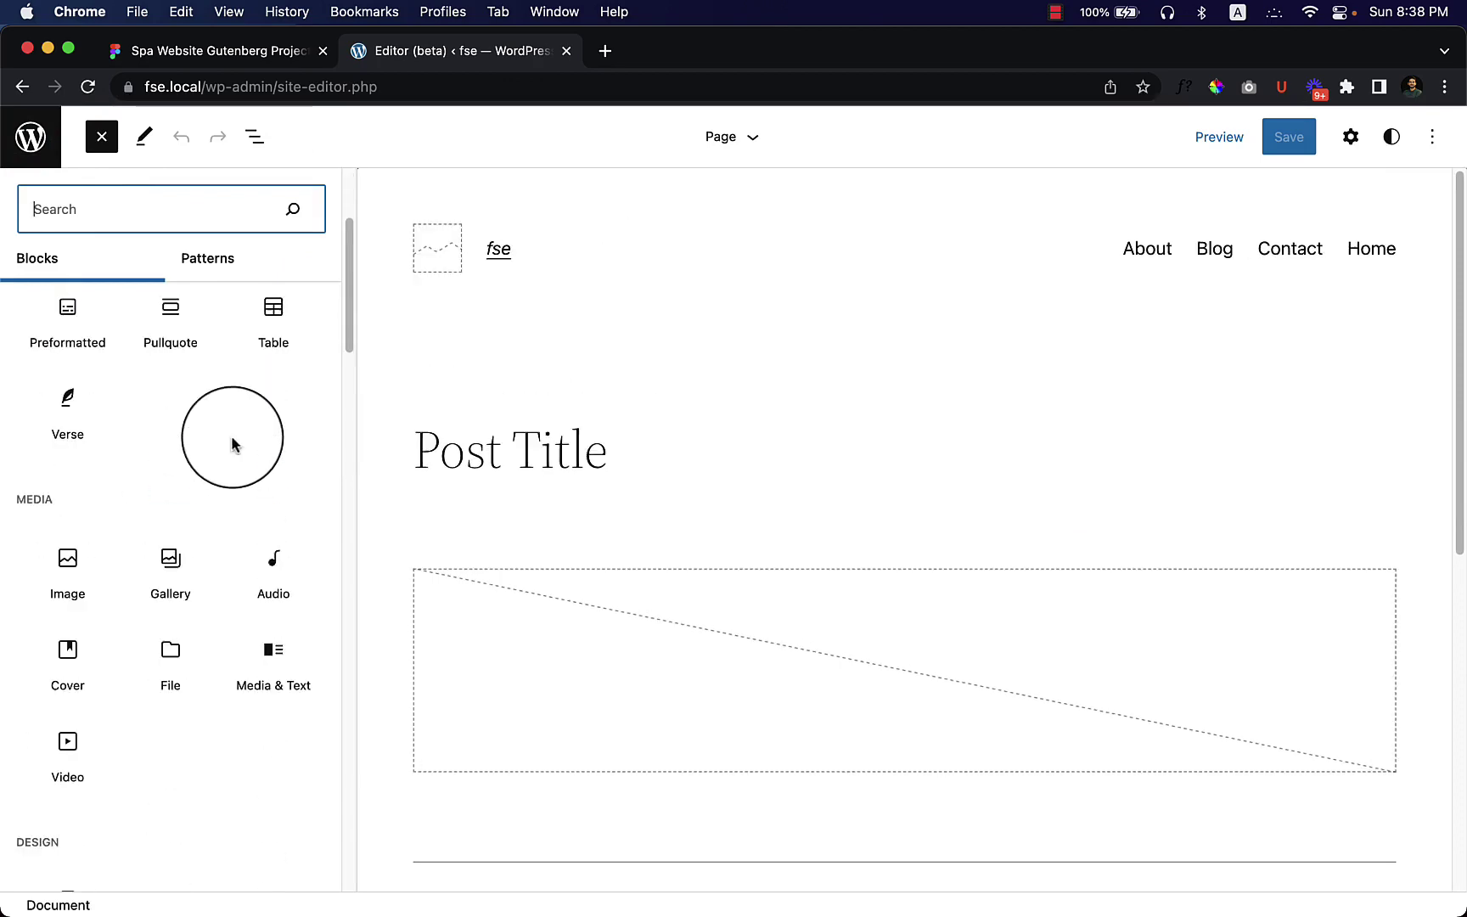
pyautogui.scroll(15, 232, 442)
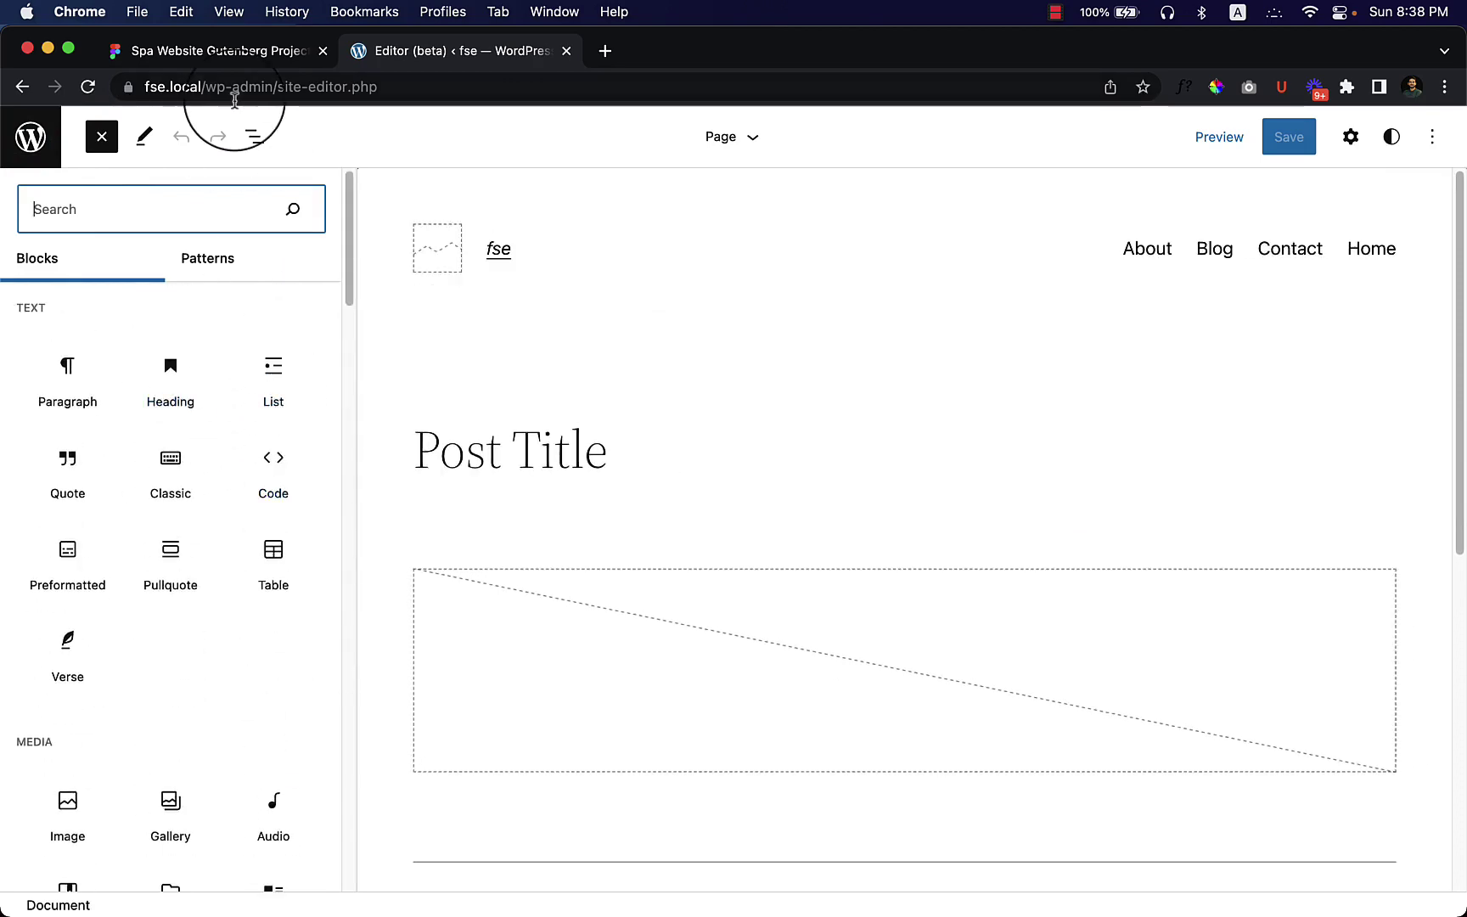
# Show the Page template's List View outline and select Header from the title's Areas dropdown
pyautogui.click(256, 138)
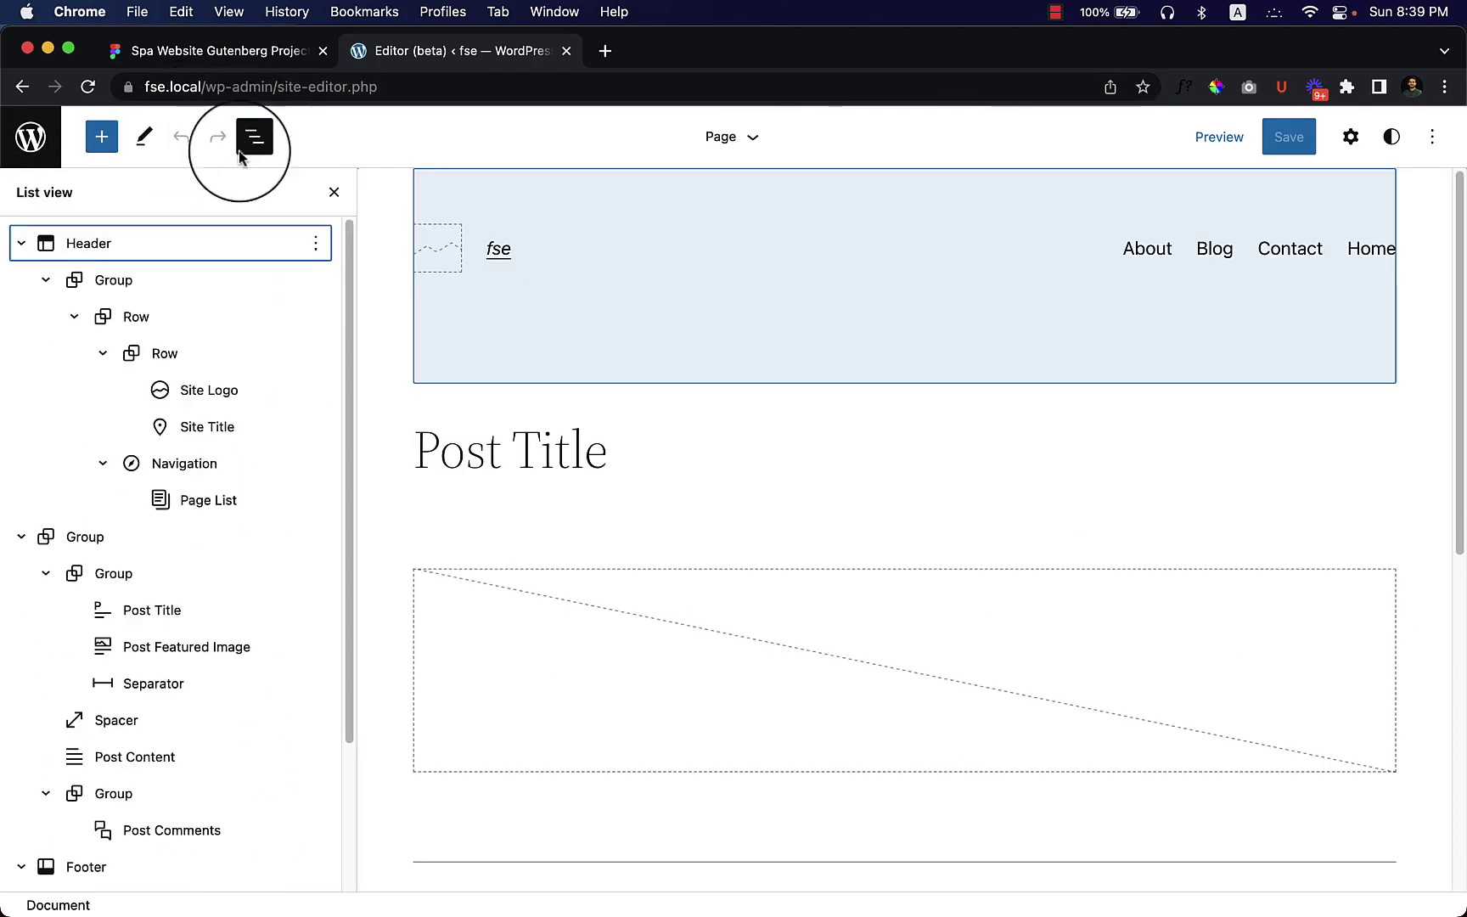
pyautogui.scroll(-8, 768, 357)
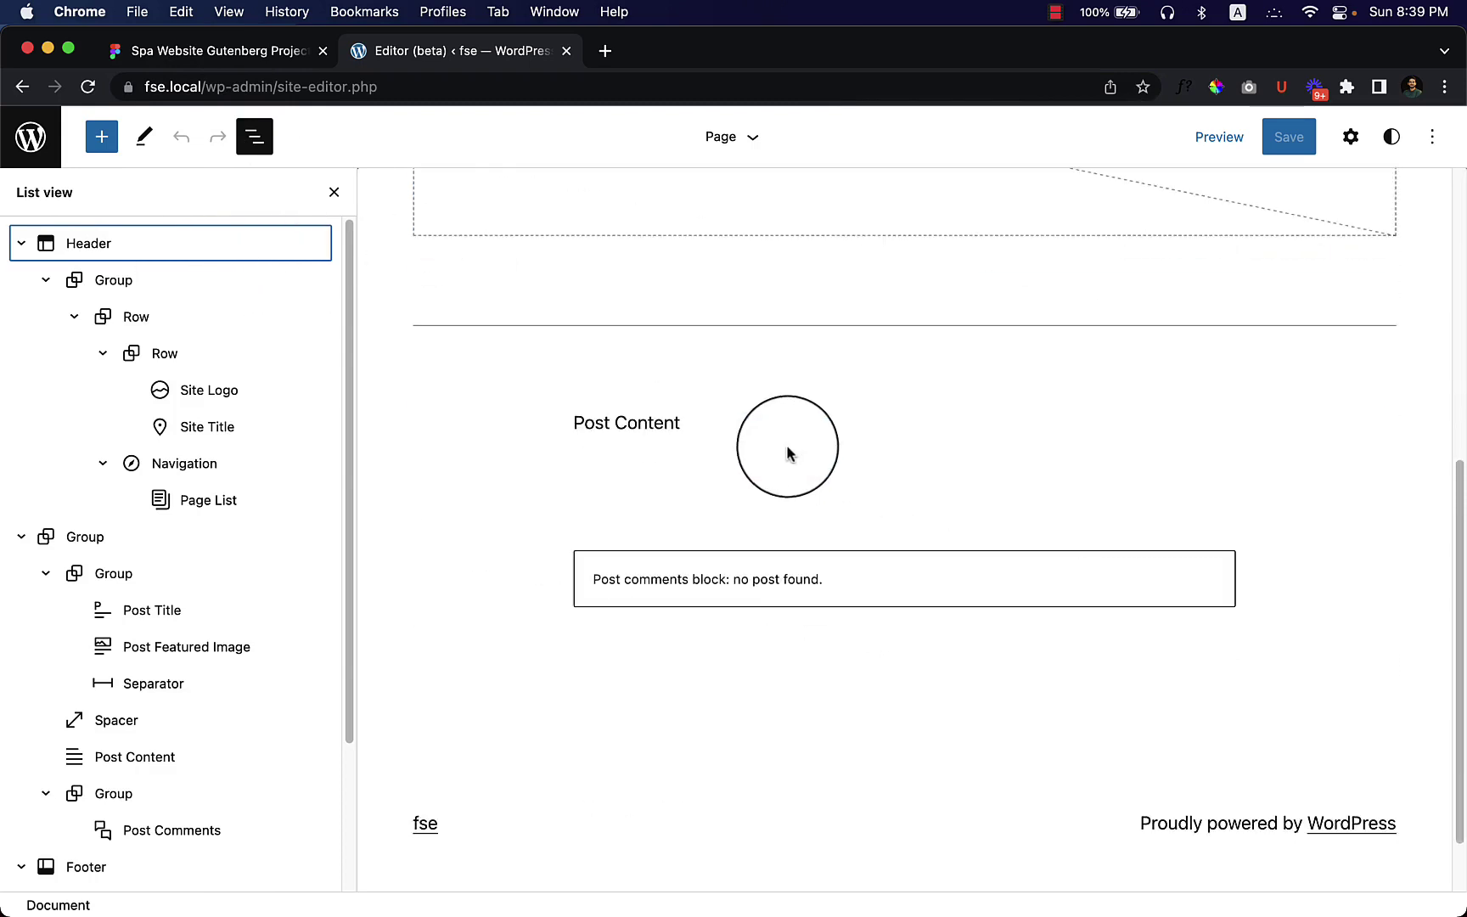
pyautogui.click(750, 140)
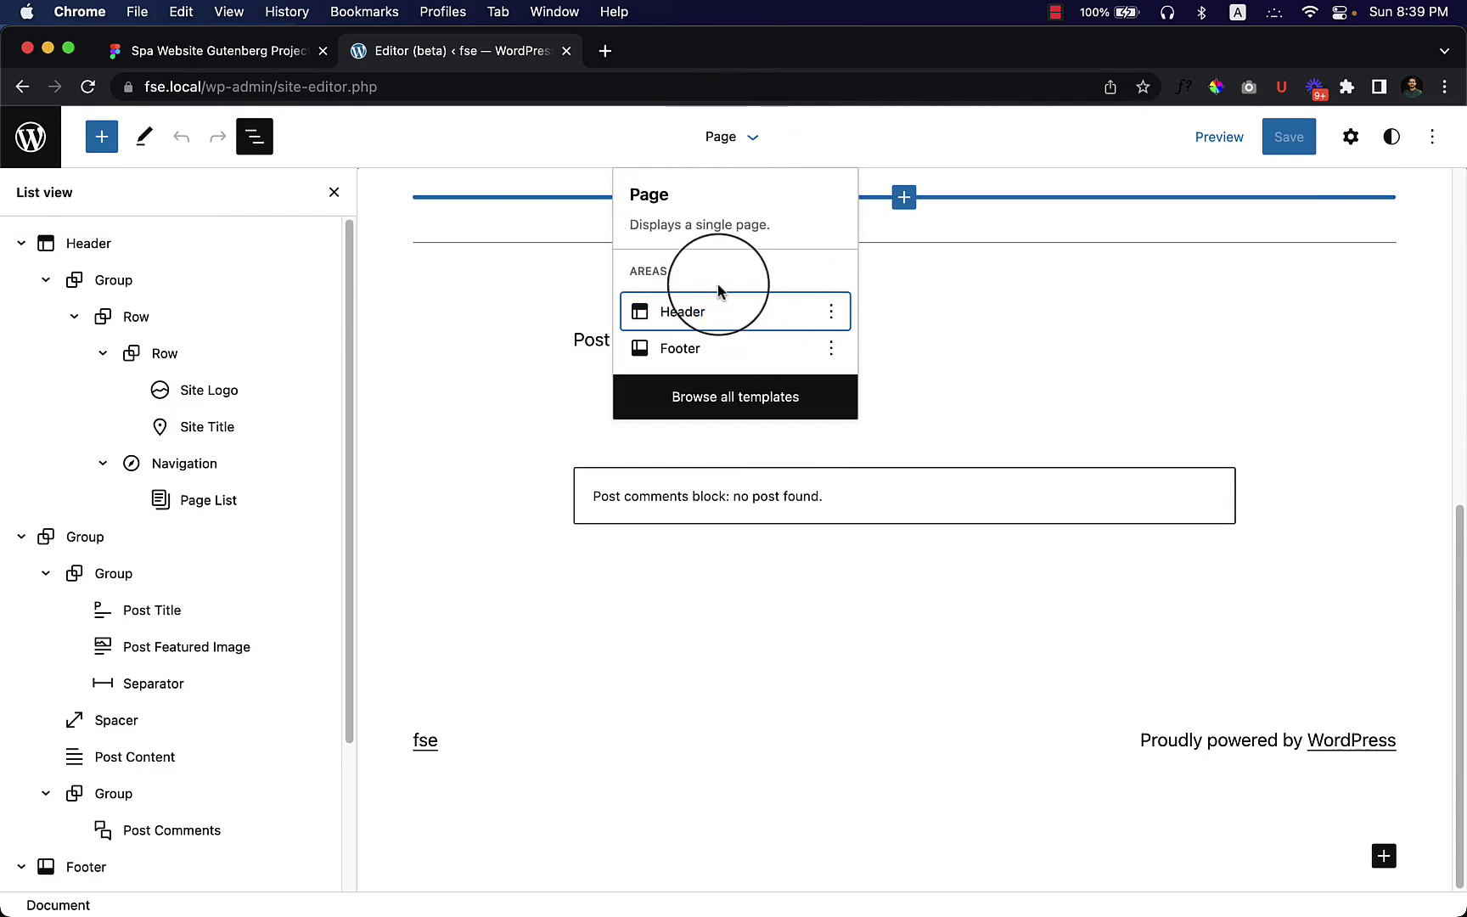
pyautogui.scroll(10, 1163, 327)
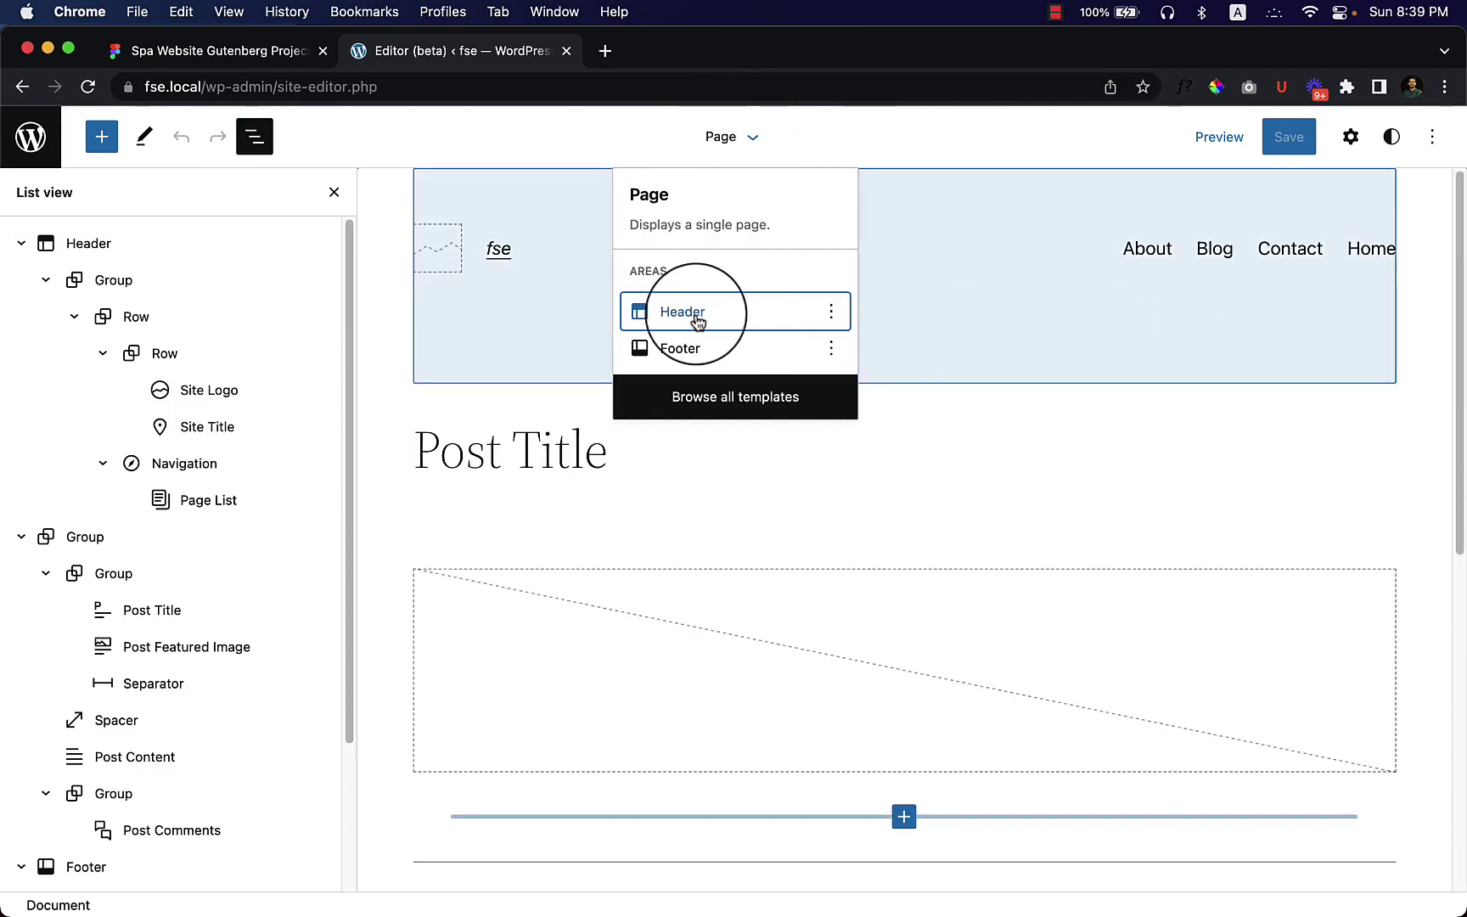
pyautogui.click(742, 317)
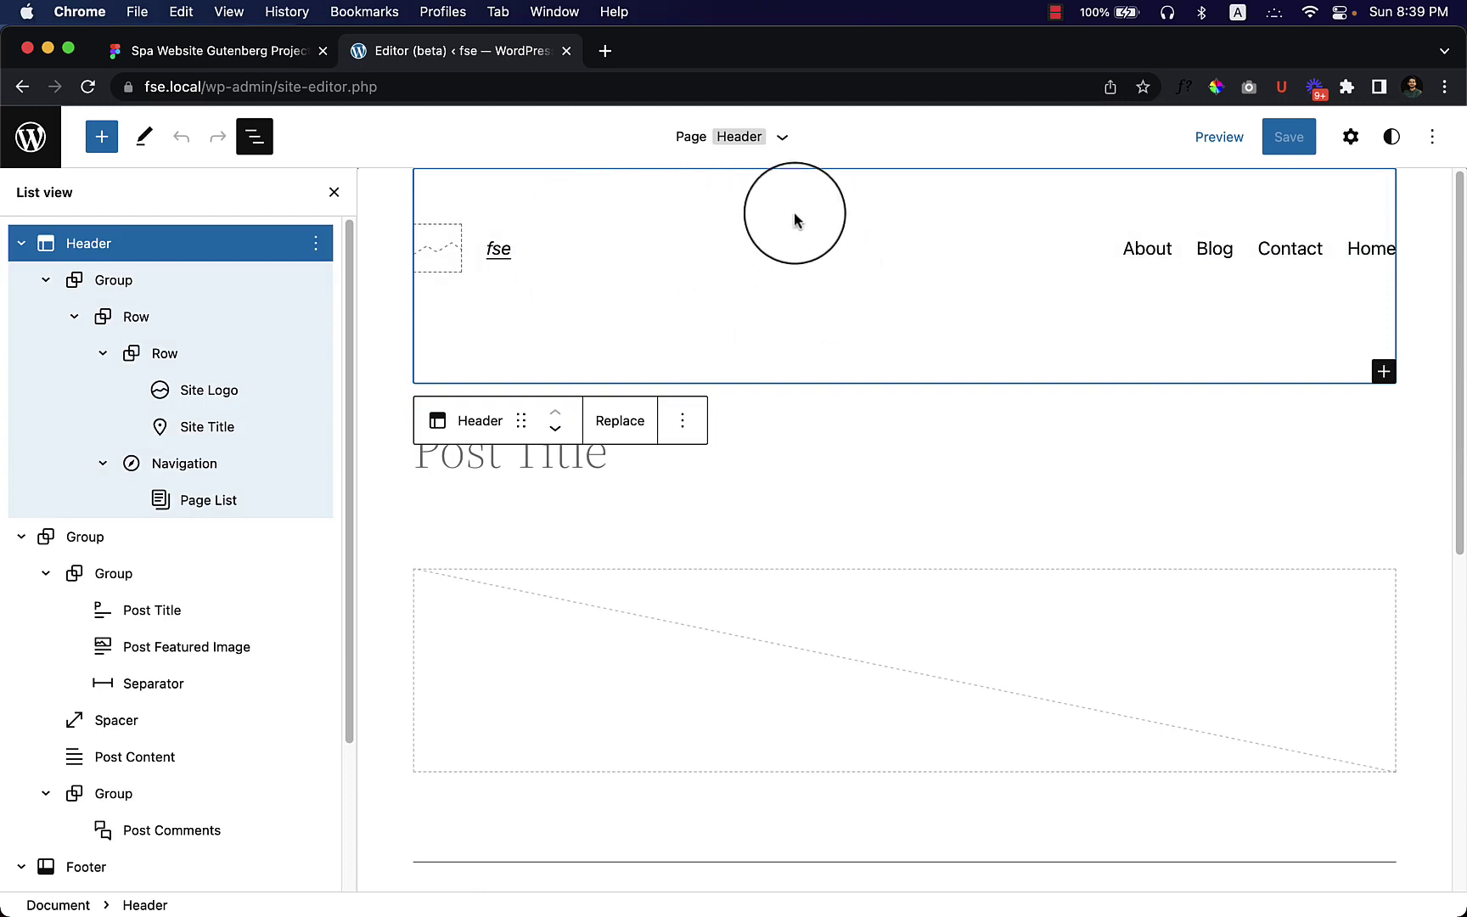
pyautogui.moveTo(727, 136); pyautogui.dragTo(757, 136)
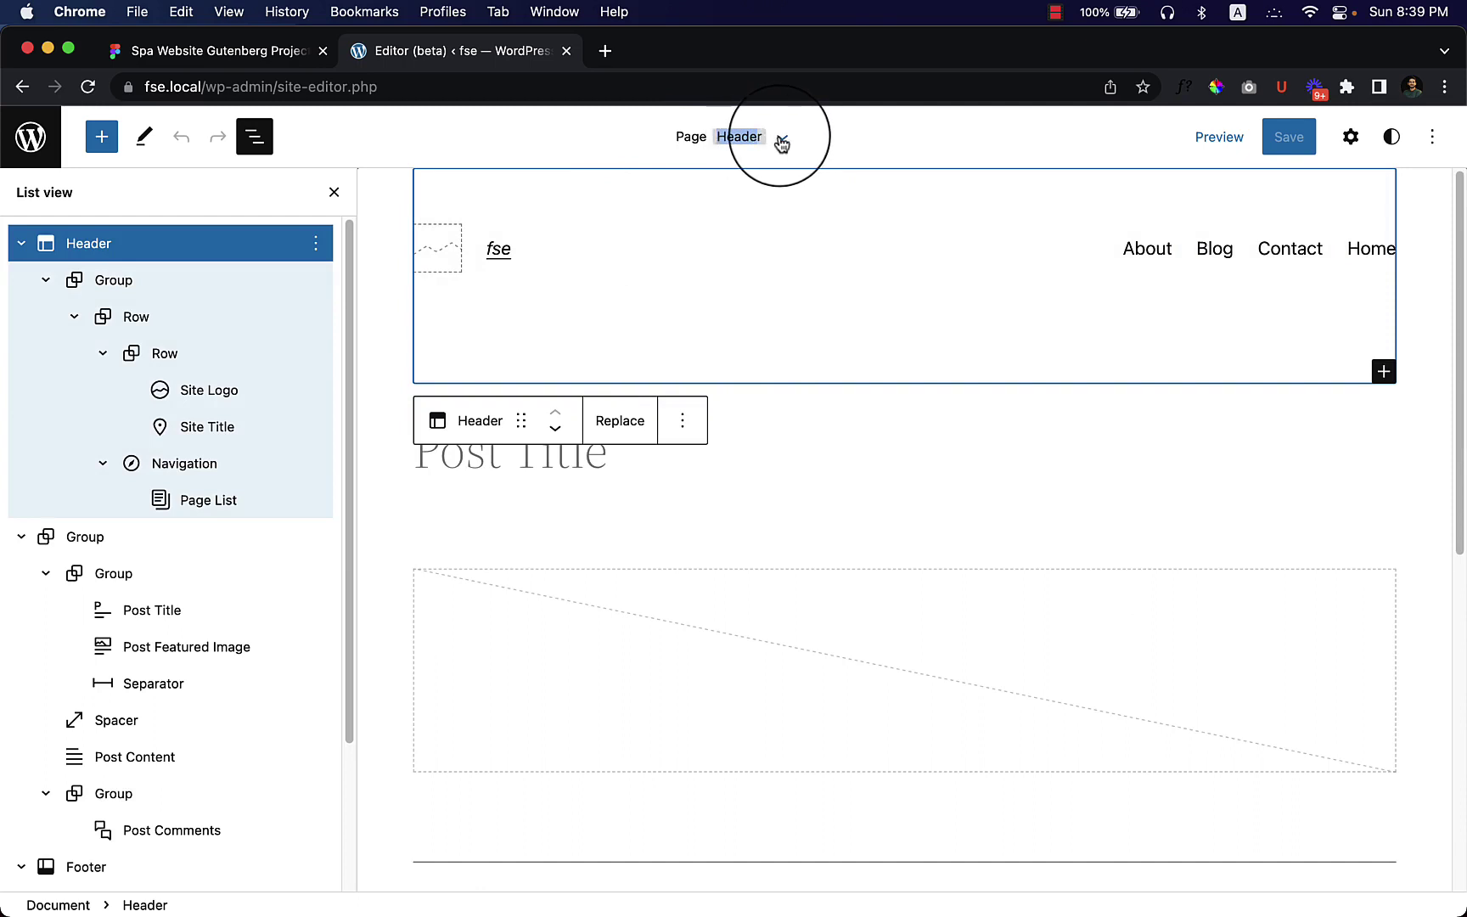
pyautogui.click(781, 141)
# Select the Footer part from the title dropdown, then the Post Content block in the canvas
pyautogui.click(732, 350)
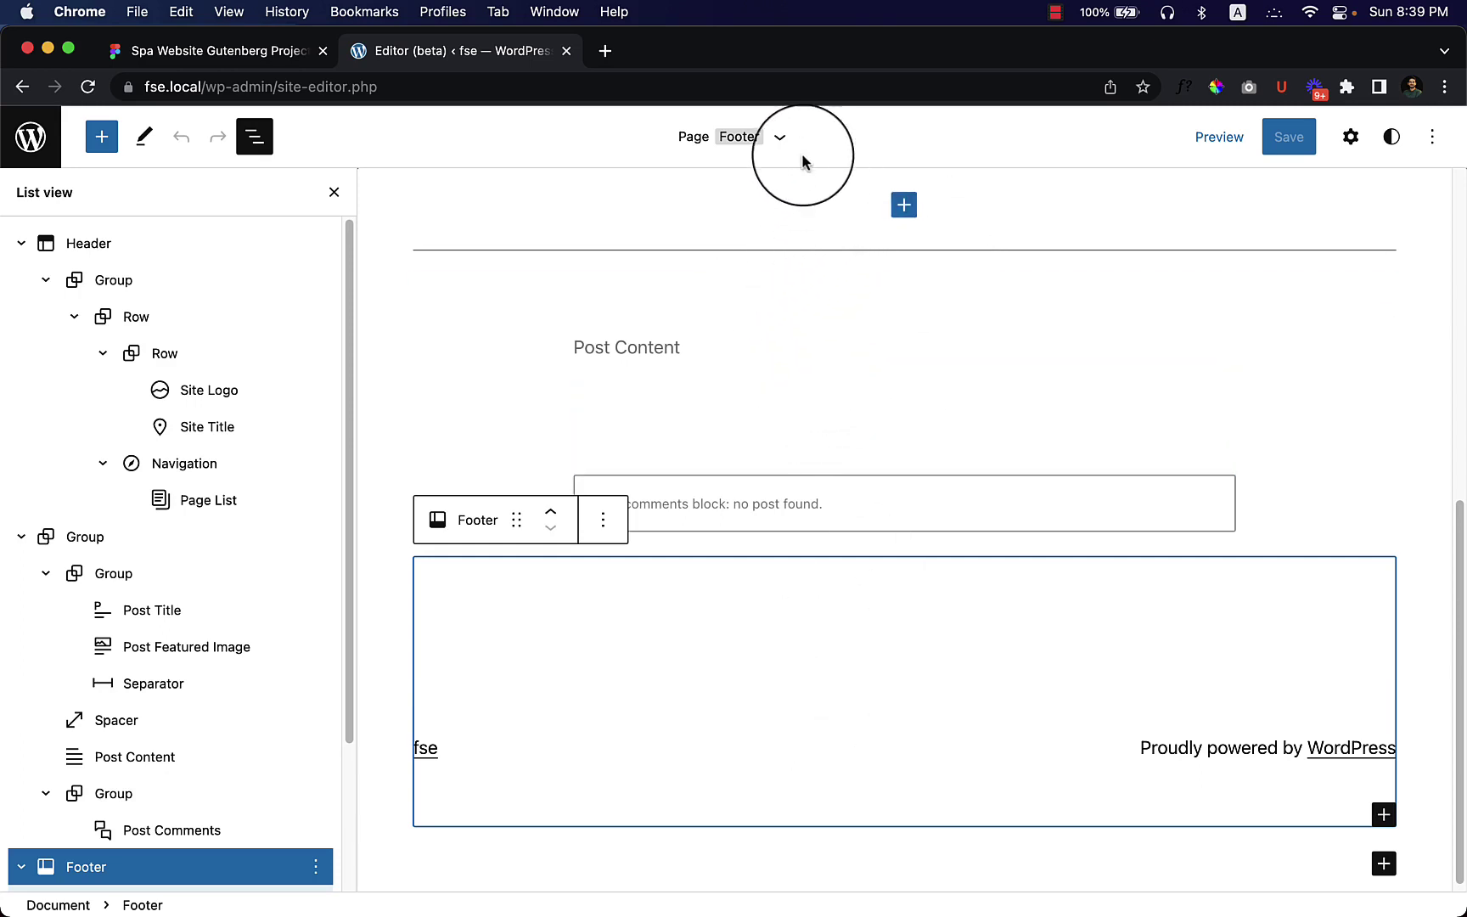
pyautogui.click(779, 141)
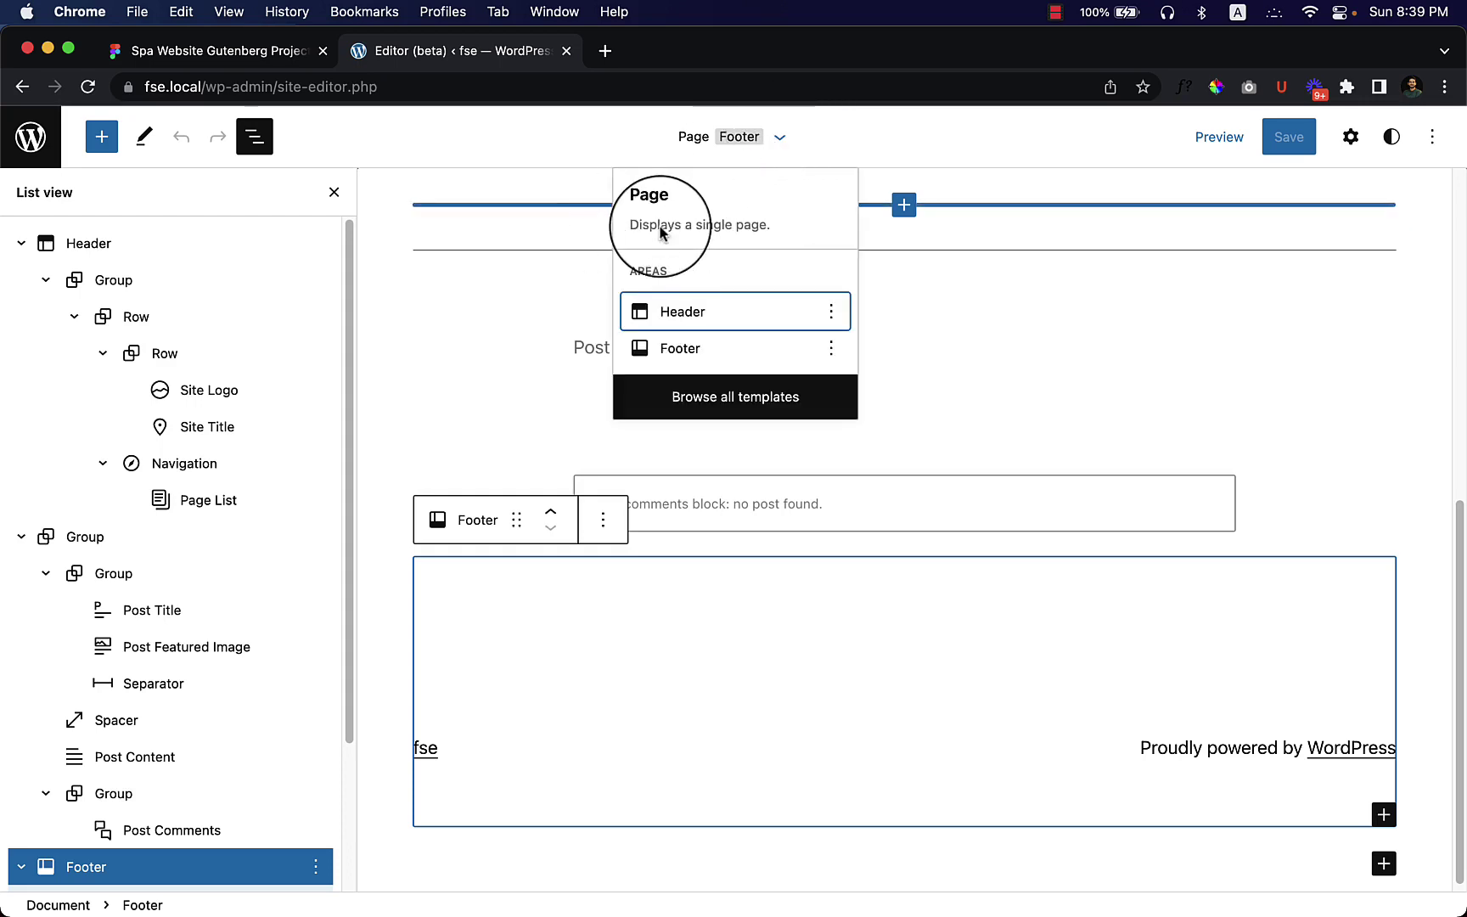
pyautogui.click(482, 431)
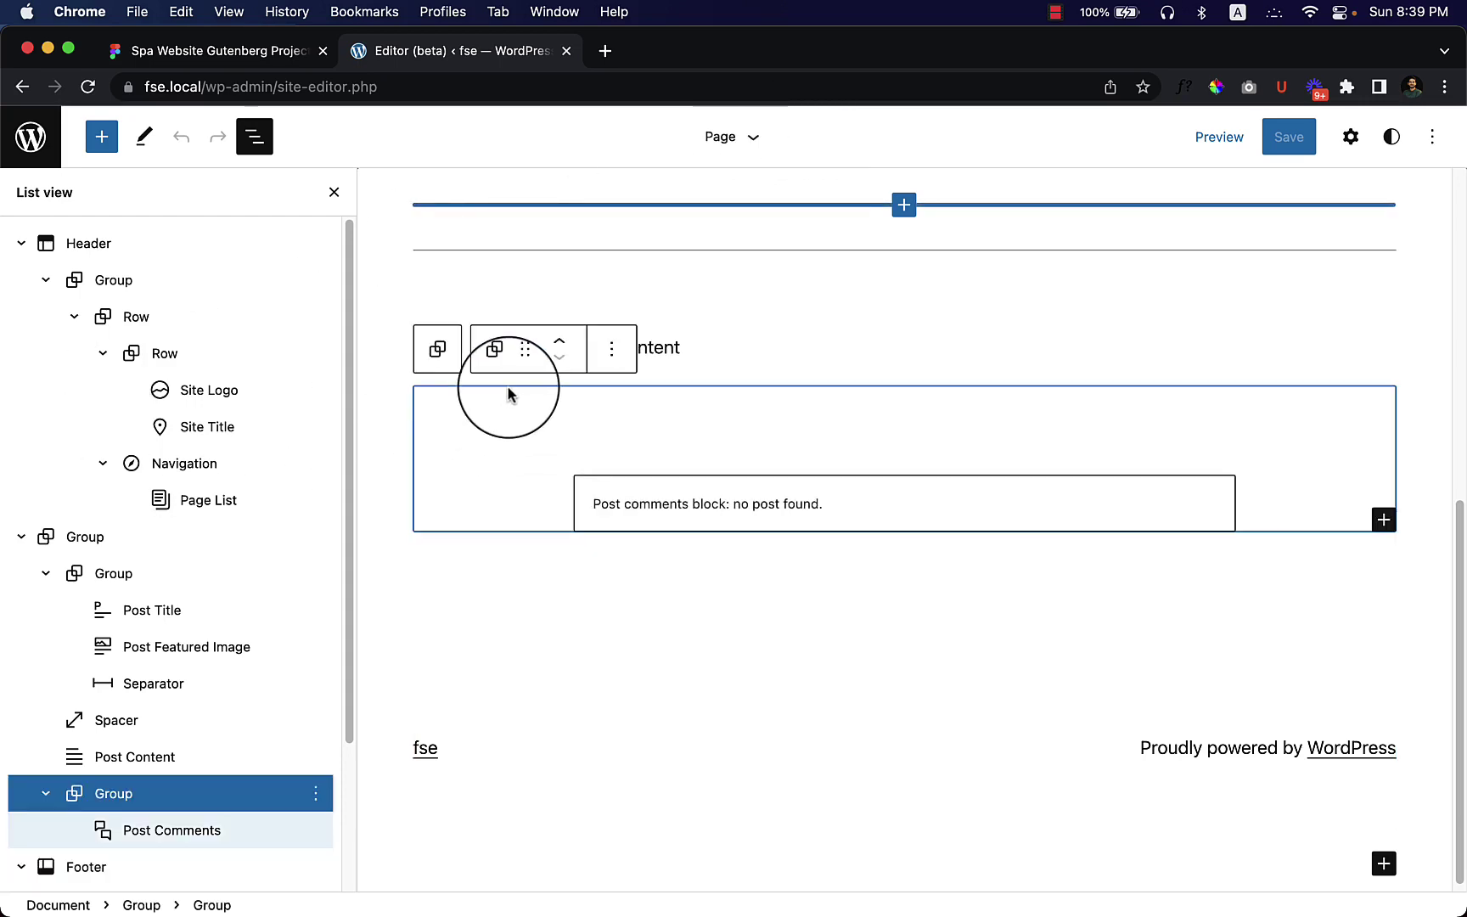
pyautogui.click(732, 344)
pyautogui.scroll(10, 732, 343)
pyautogui.scroll(-4, 552, 459)
pyautogui.scroll(4, 739, 488)
pyautogui.scroll(-5, 600, 517)
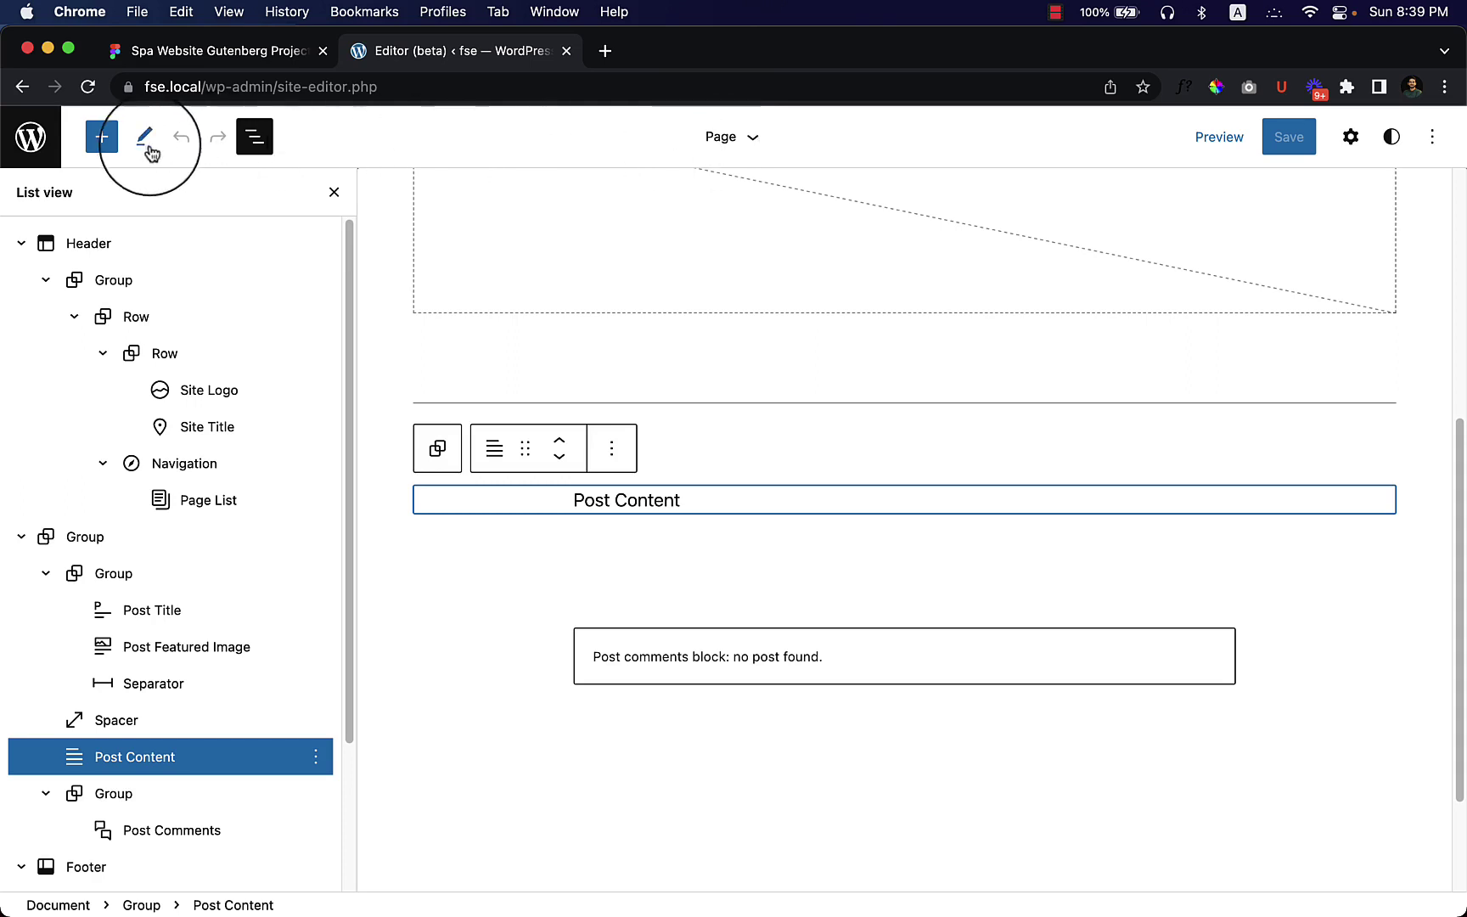
# Close List View and show Post Content's block settings, with Inherit default layout on
pyautogui.click(255, 141)
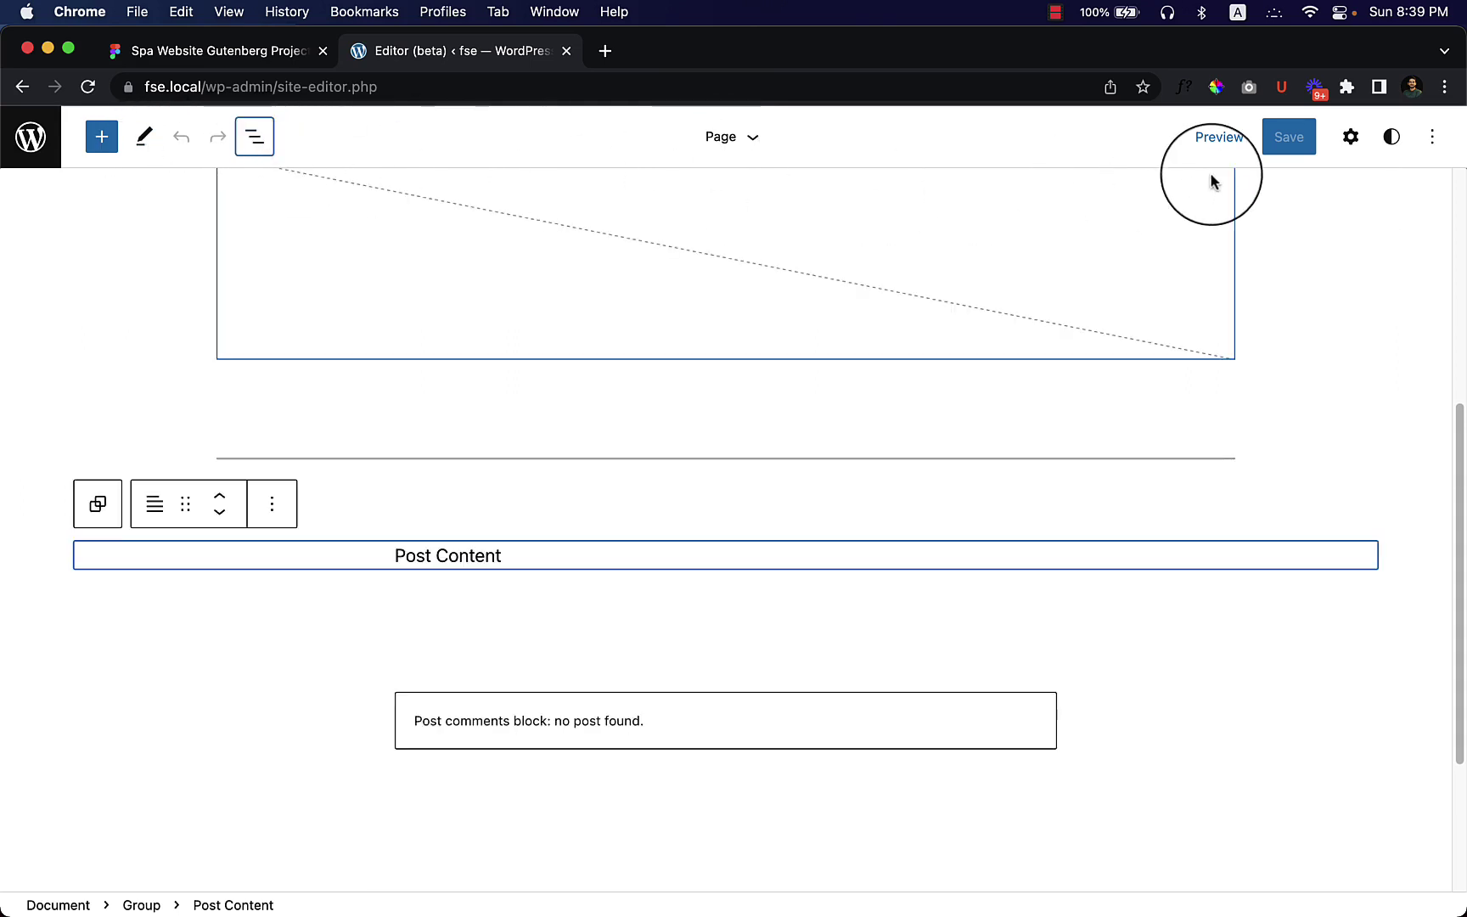
pyautogui.click(1352, 139)
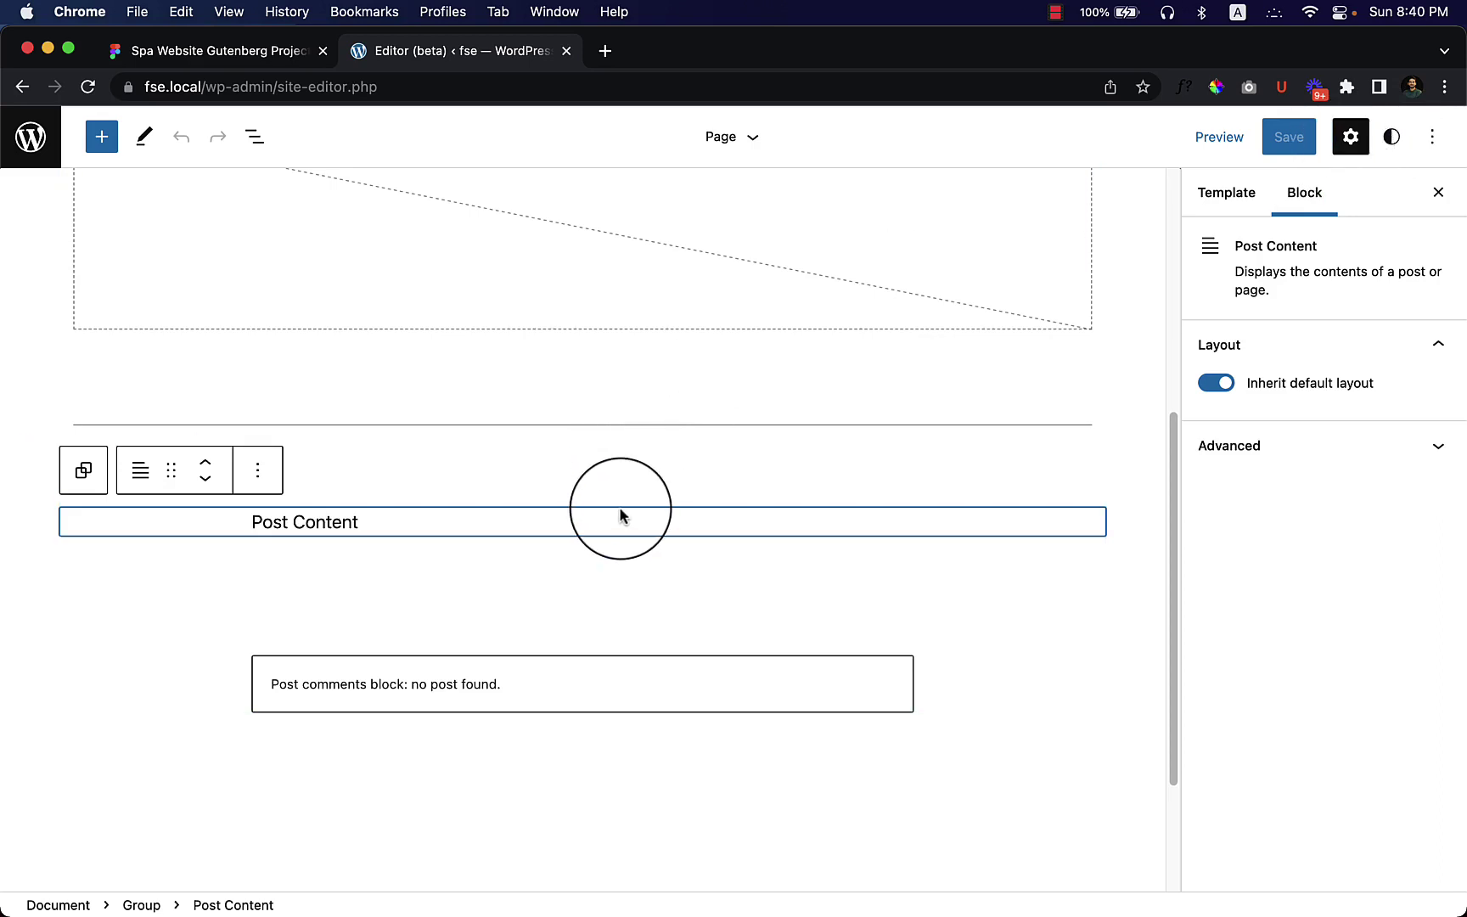
pyautogui.scroll(-5, 573, 455)
pyautogui.scroll(10, 654, 474)
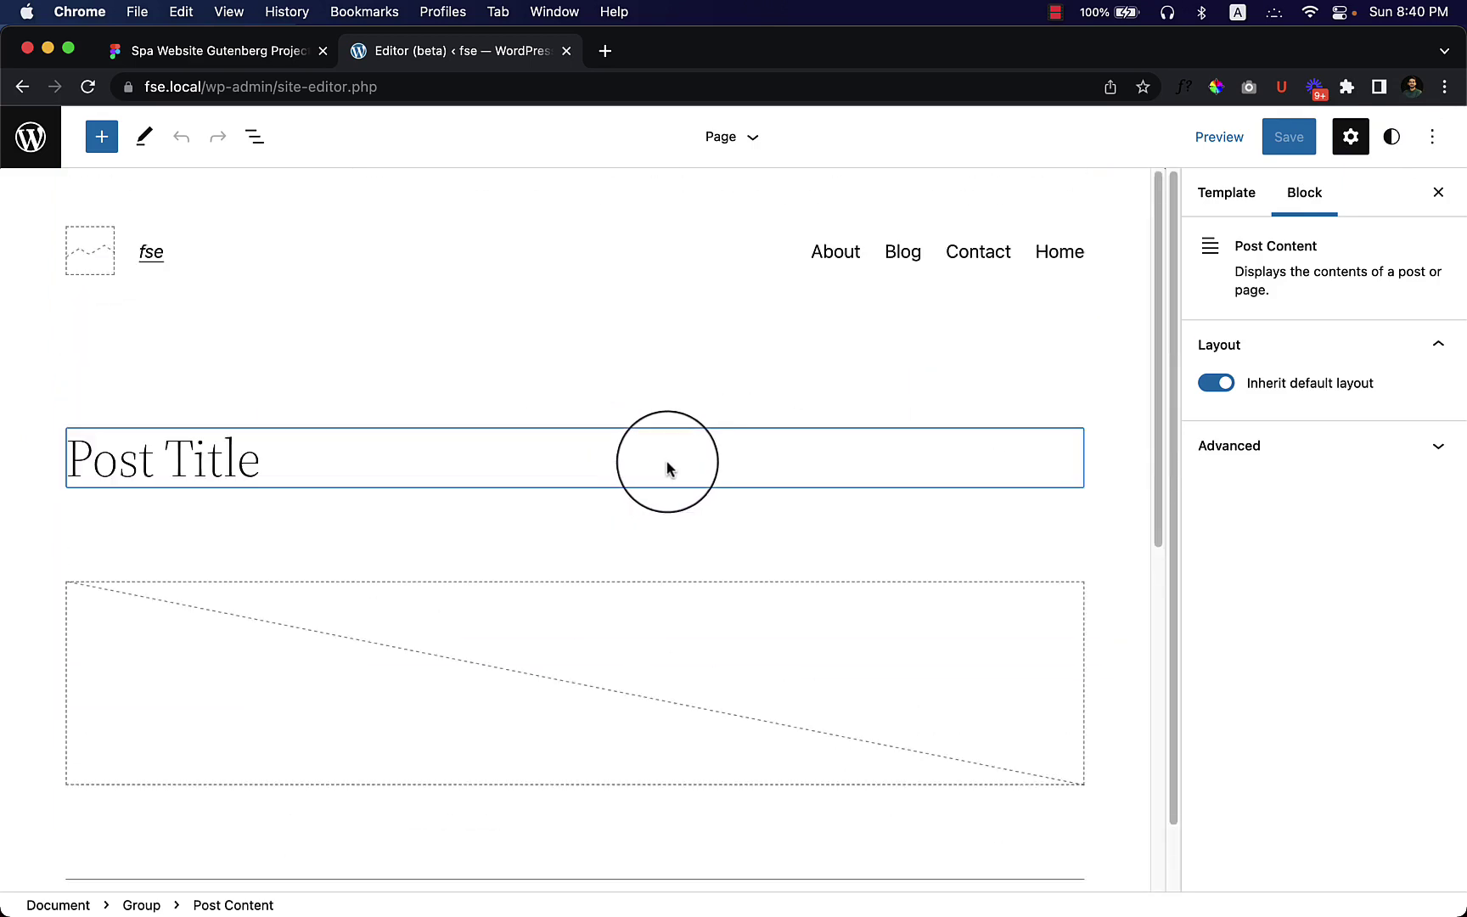
pyautogui.click(333, 241)
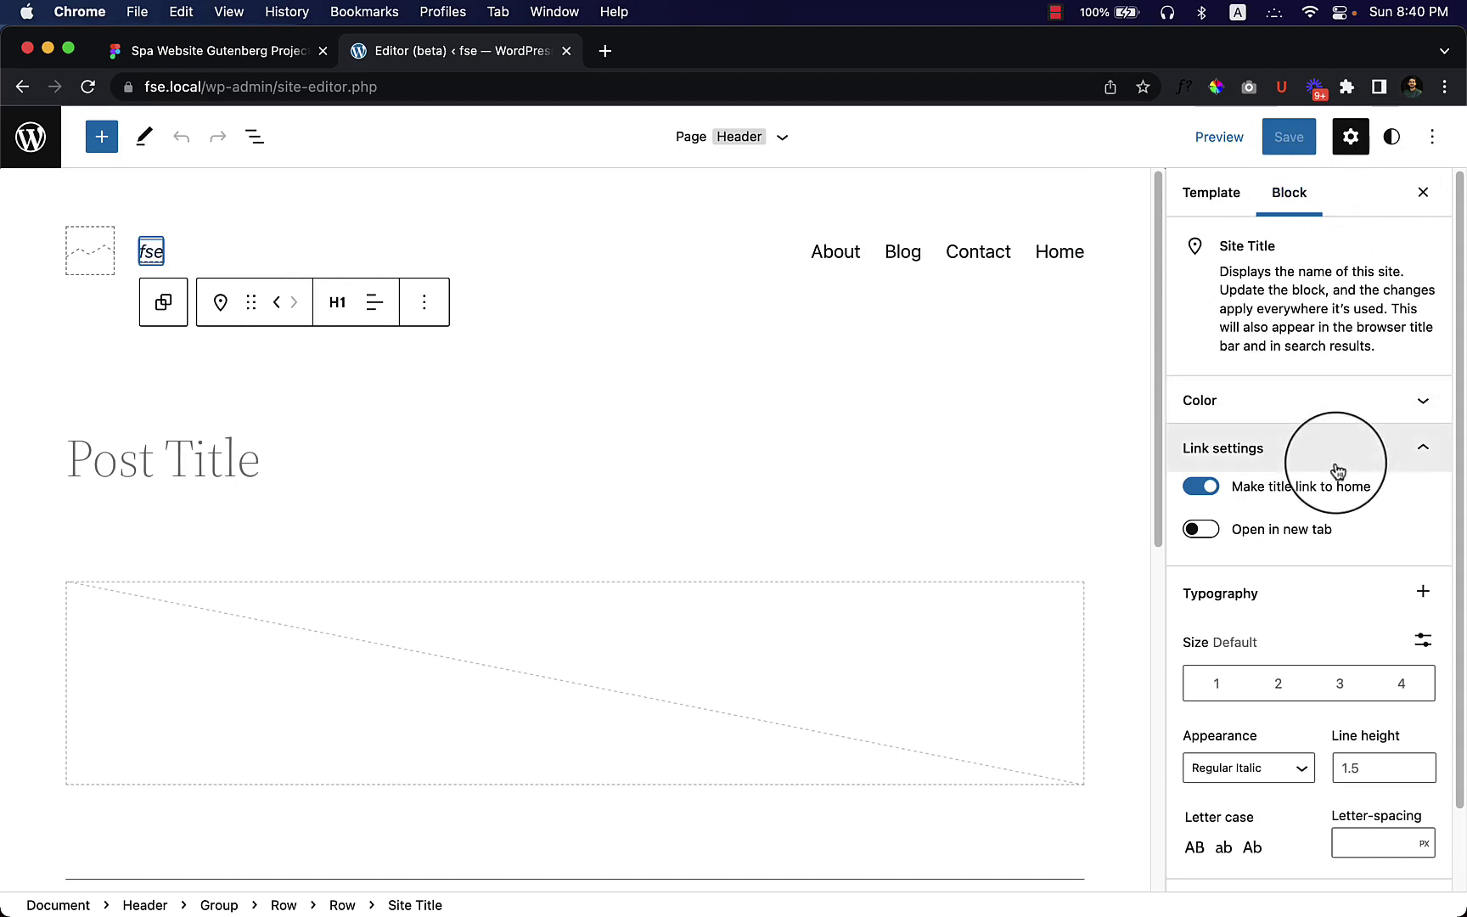
# Review Site Title settings: link to home, Regular Italic appearance, line height 1.5
pyautogui.scroll(-2, 1337, 480)
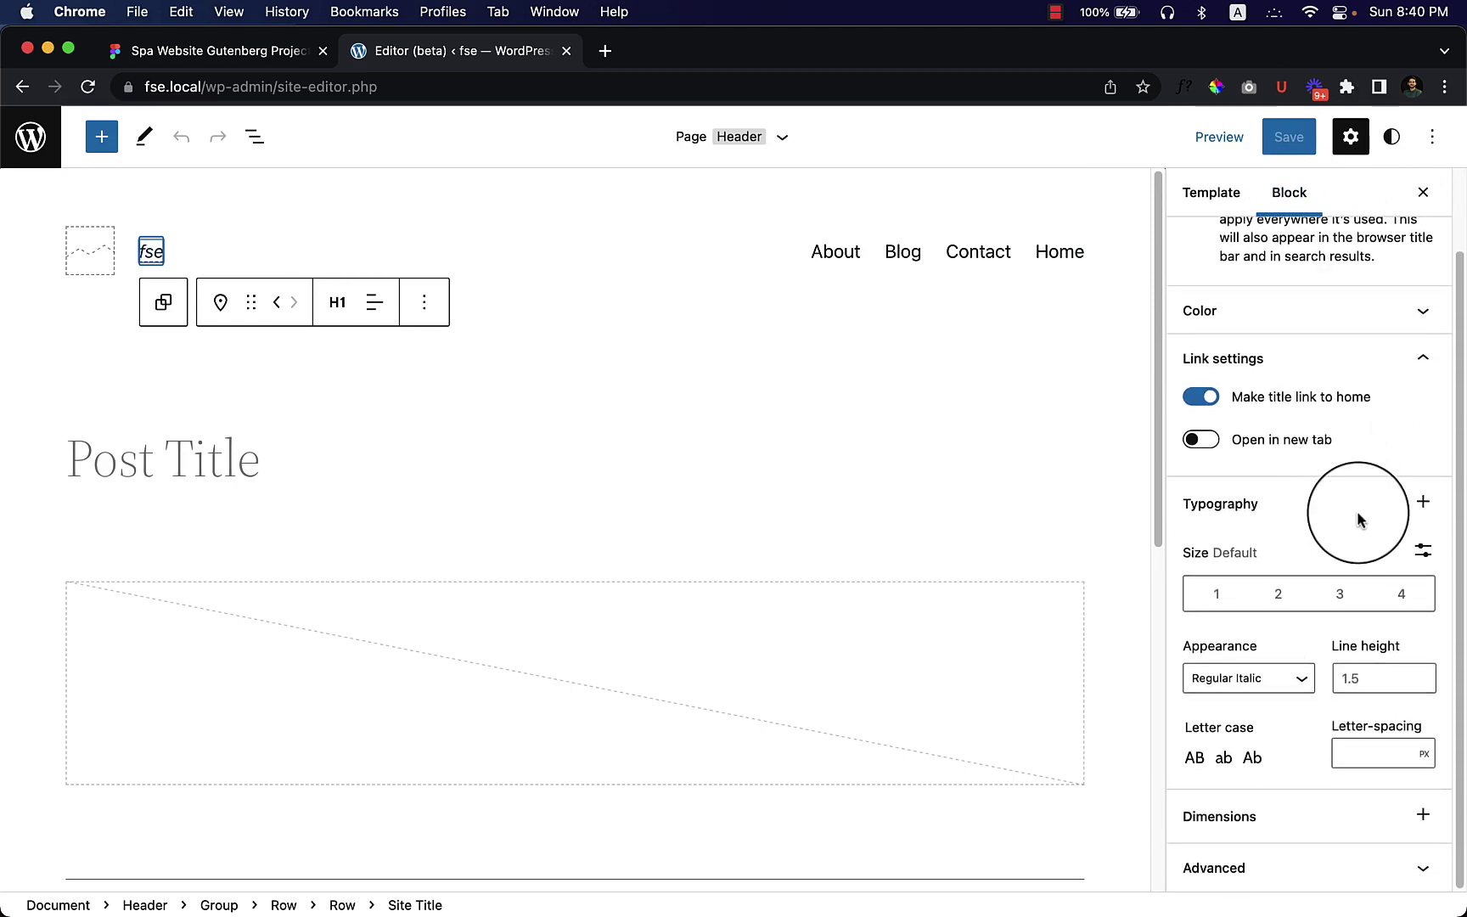
pyautogui.scroll(1, 1357, 518)
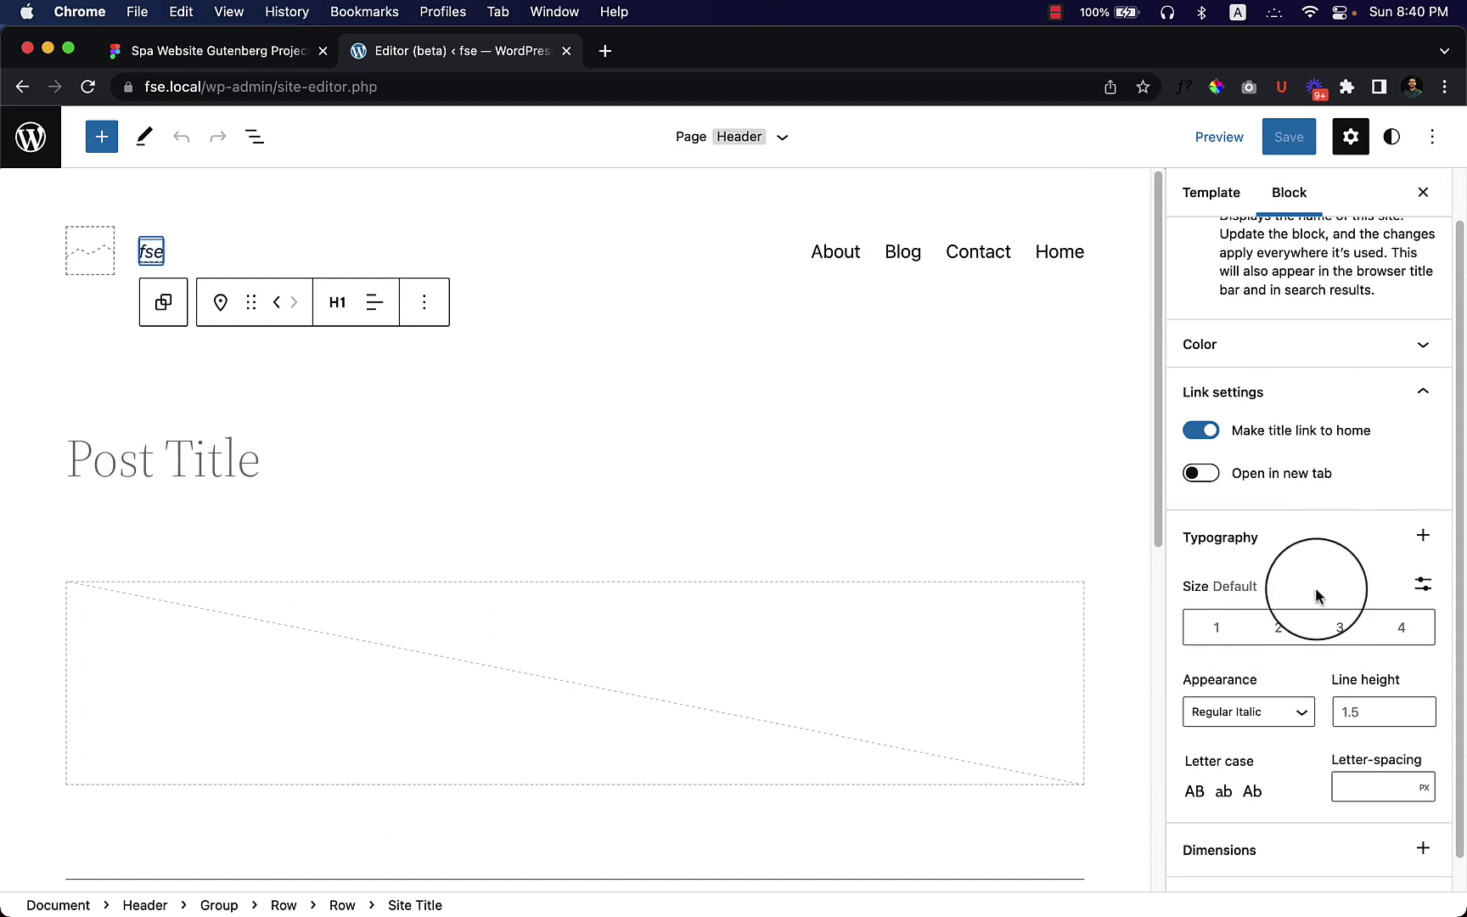
pyautogui.scroll(-1, 1316, 597)
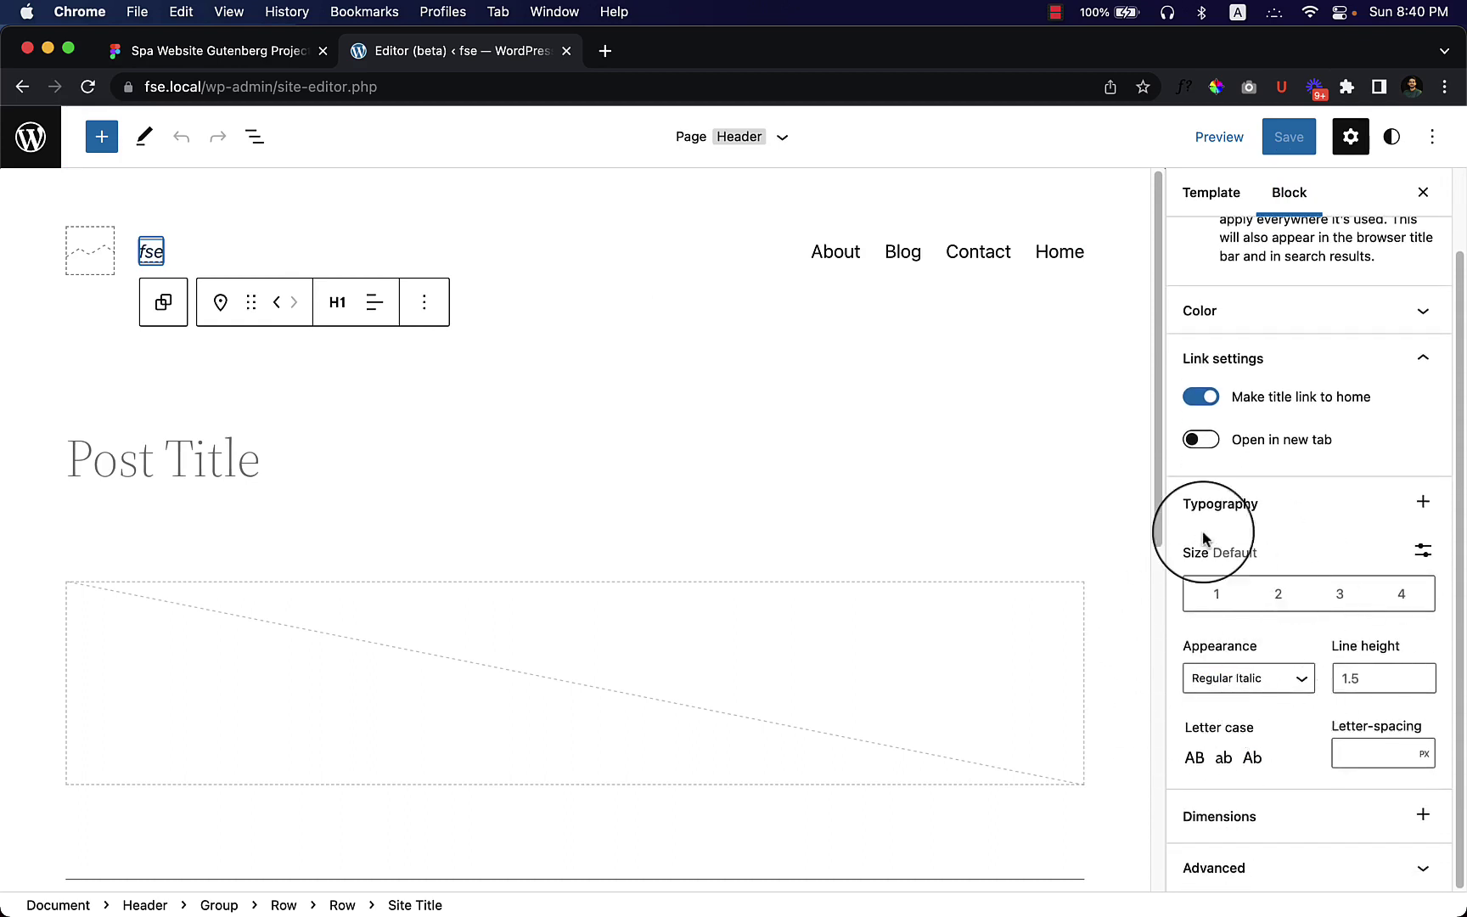
# Open the site-wide Styles panel and dismiss the Welcome to Styles introduction
pyautogui.click(1391, 135)
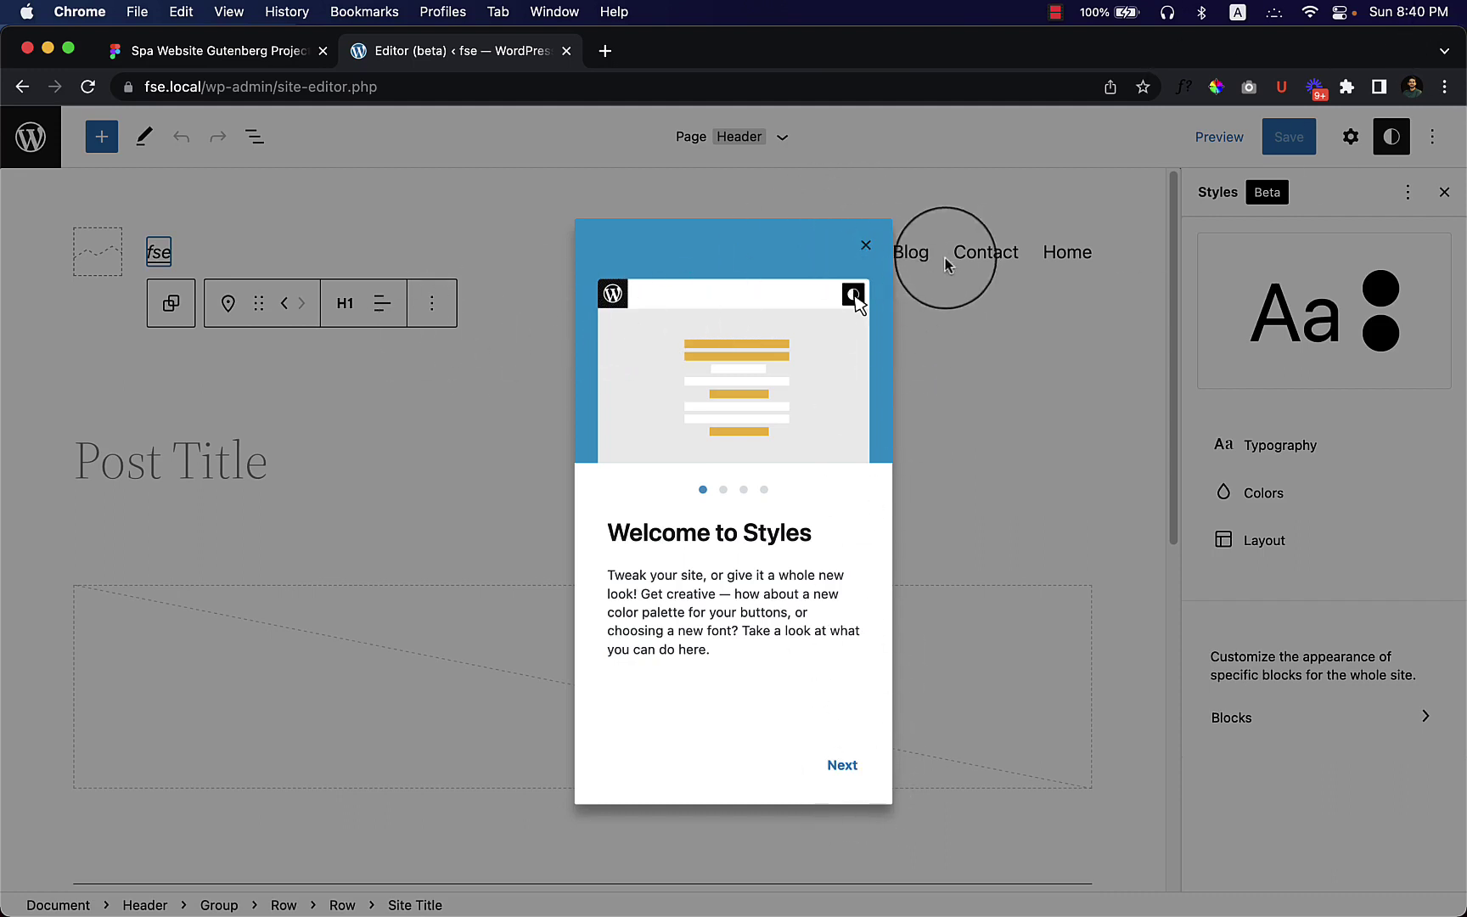
pyautogui.click(867, 246)
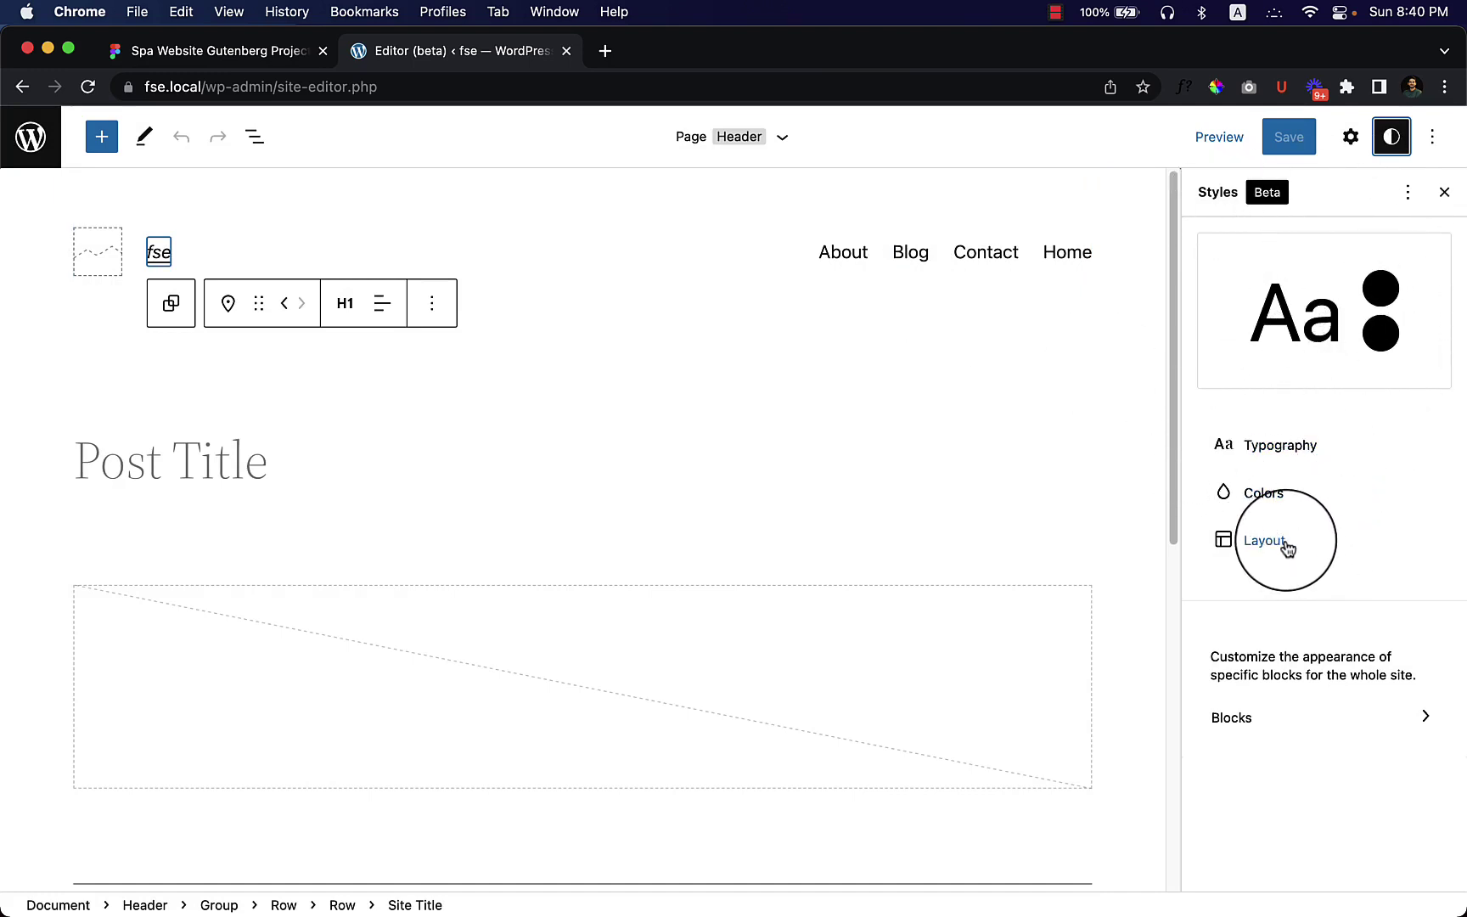
# Review the Typography settings for Text and Links, then switch to the Figma design
pyautogui.click(1277, 446)
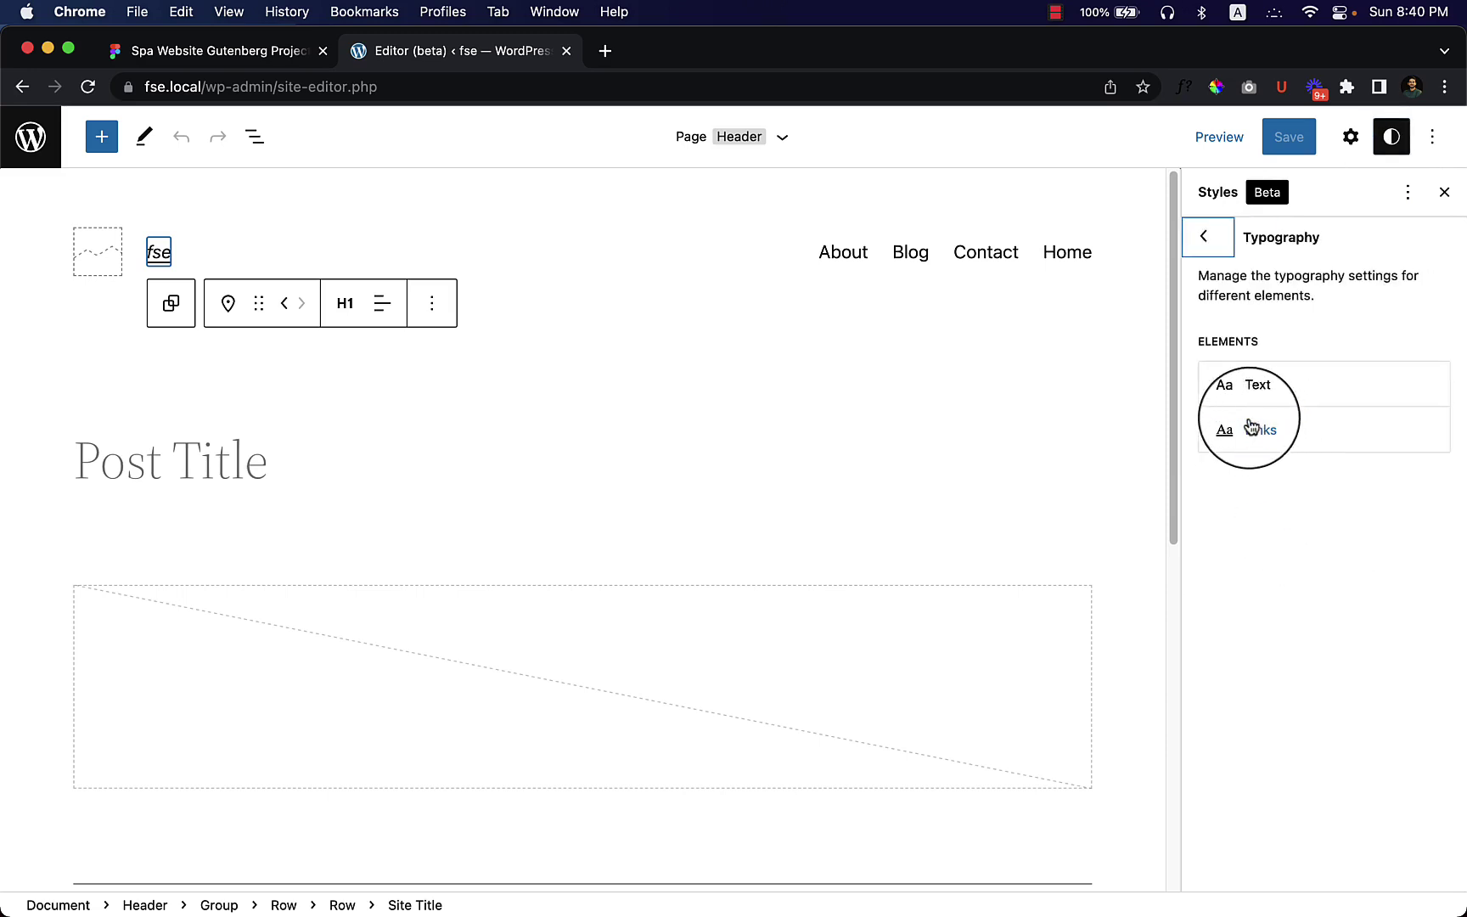
pyautogui.click(1281, 392)
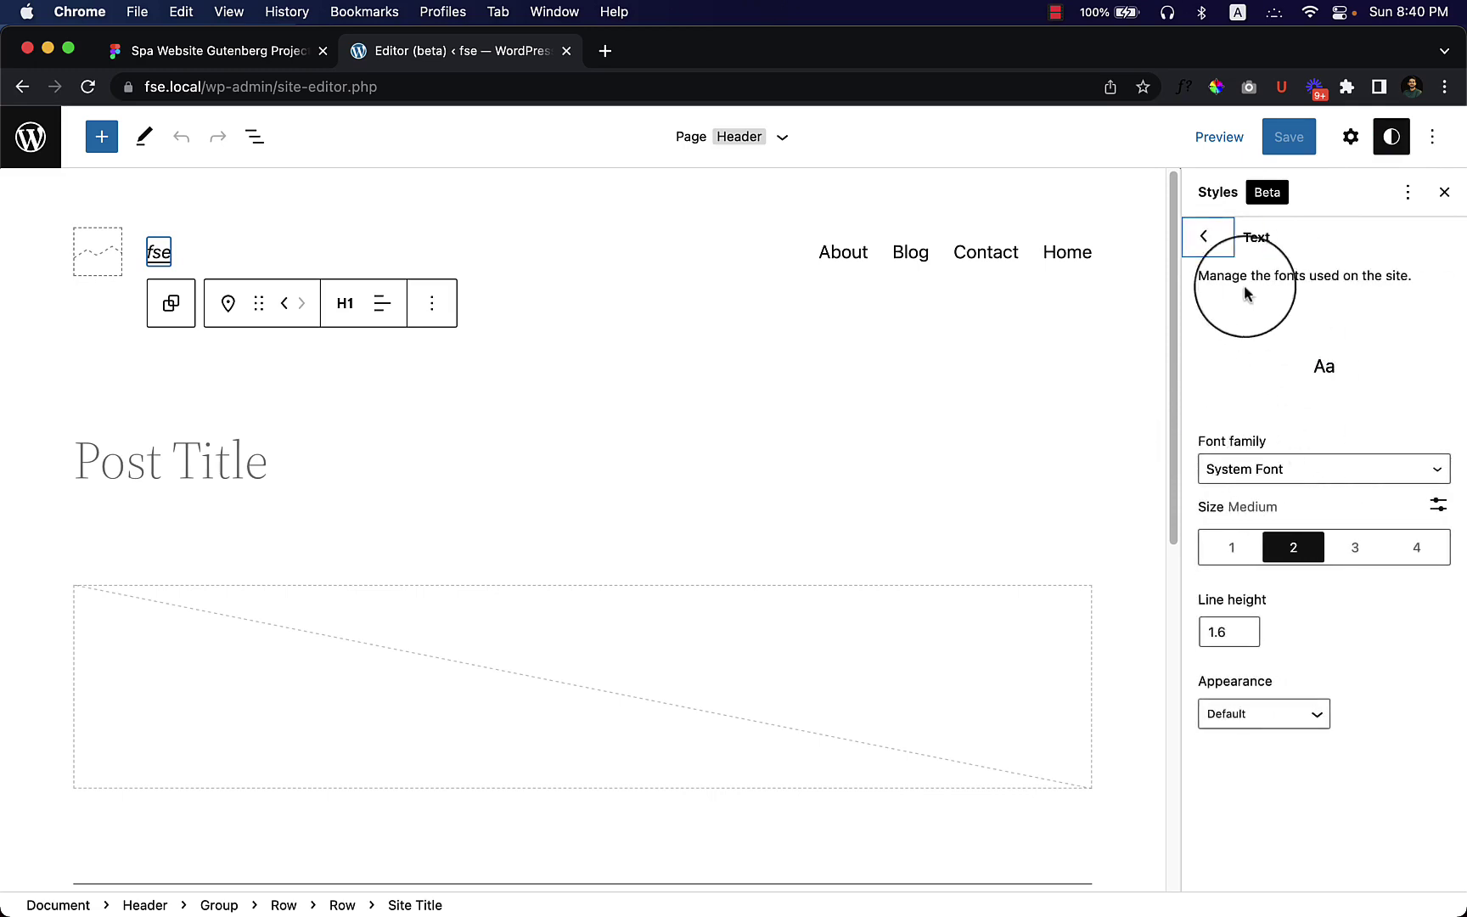
pyautogui.click(1204, 238)
pyautogui.click(1284, 440)
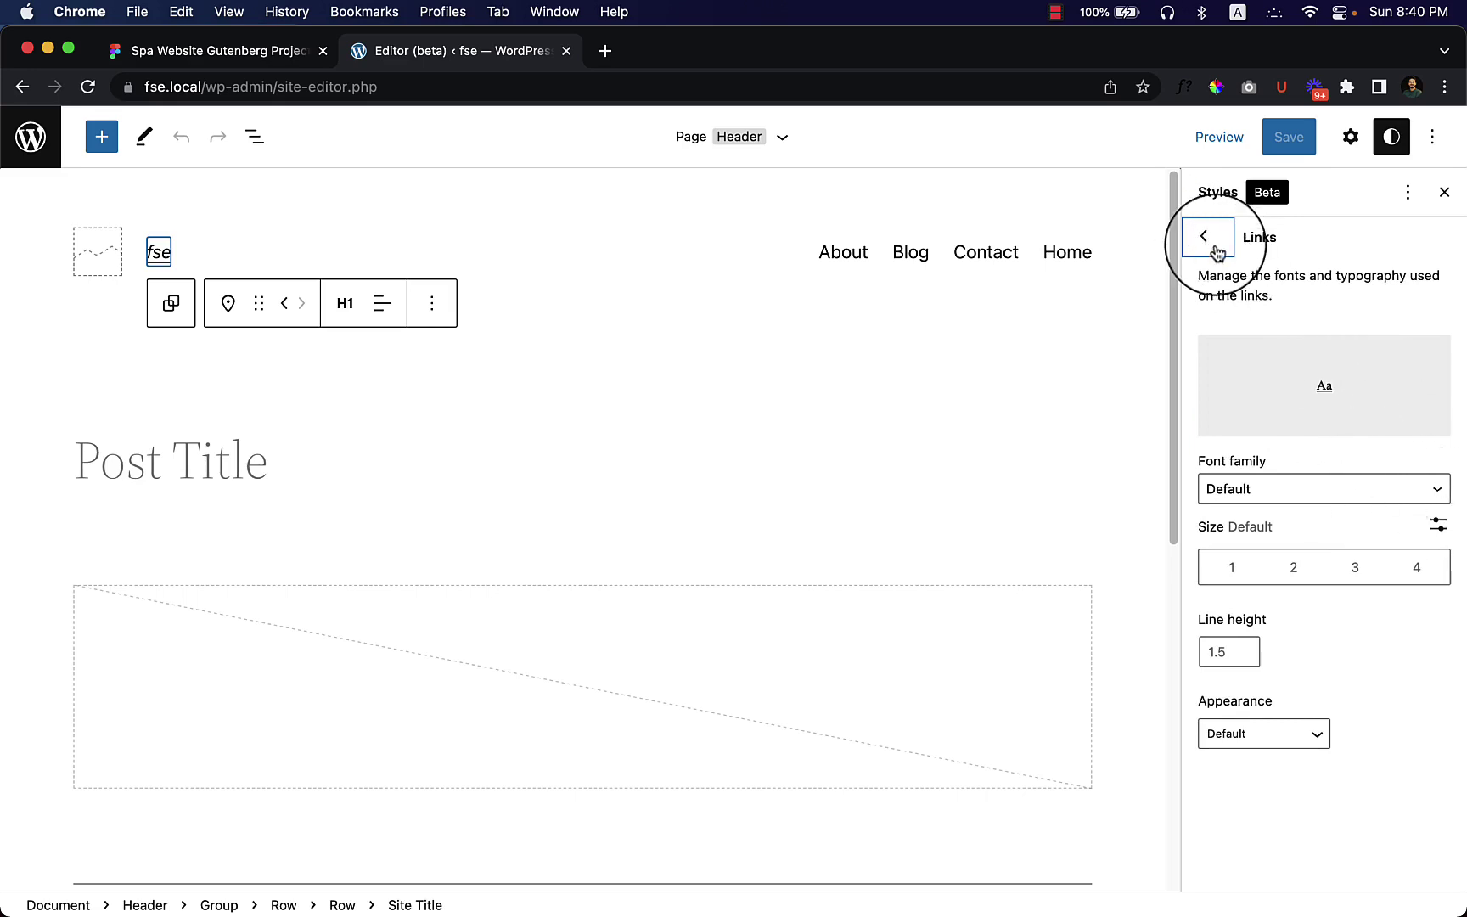
pyautogui.click(294, 65)
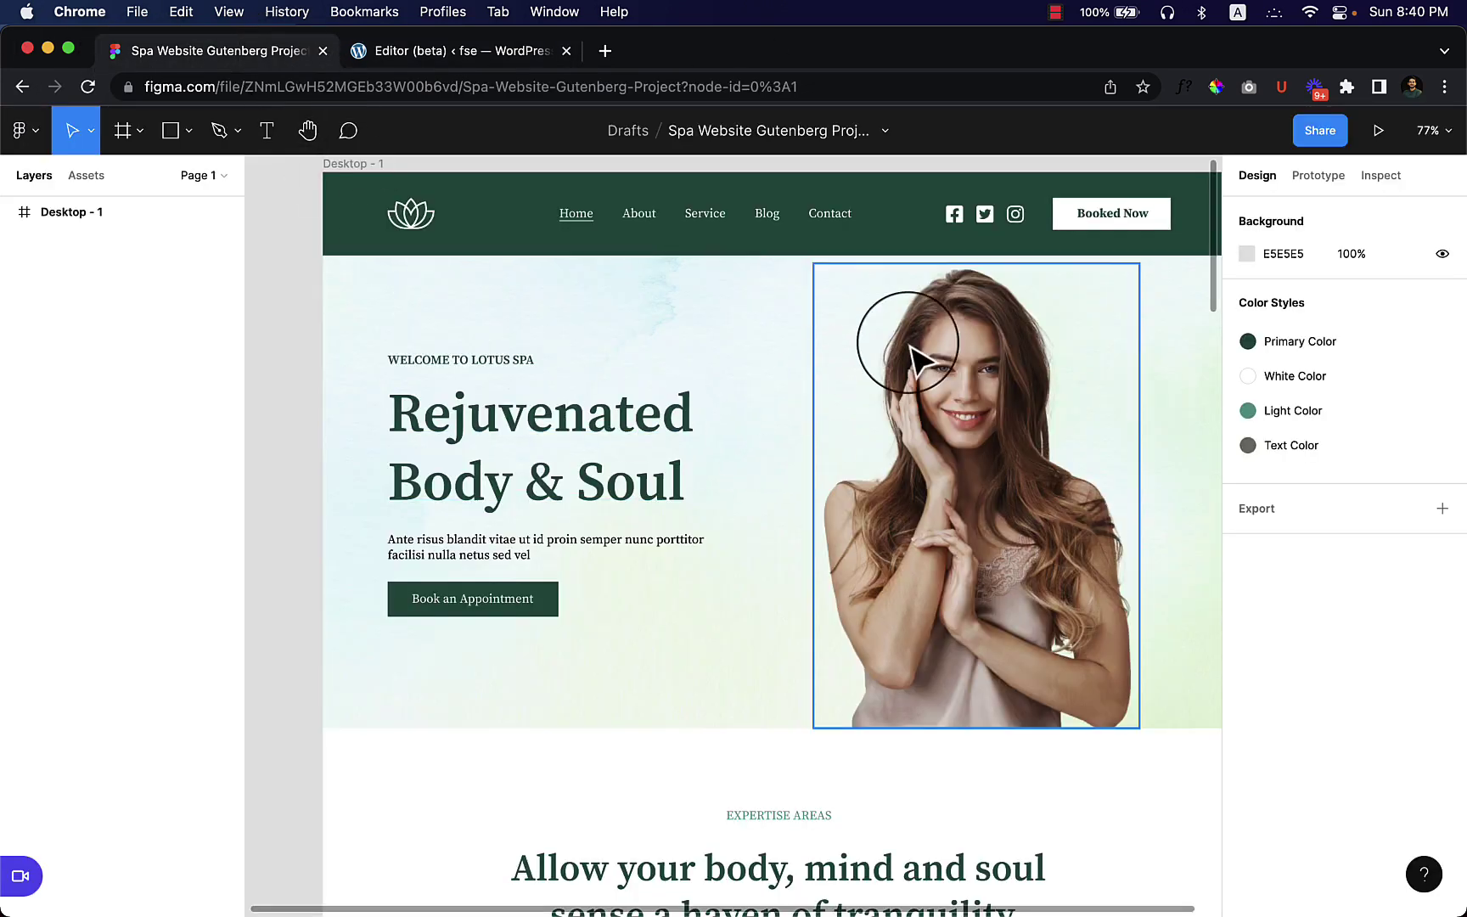
# Pan around the Lotus Spa homepage mockup, ending back in the WordPress editor
pyautogui.moveTo(1002, 380); pyautogui.dragTo(890, 416)
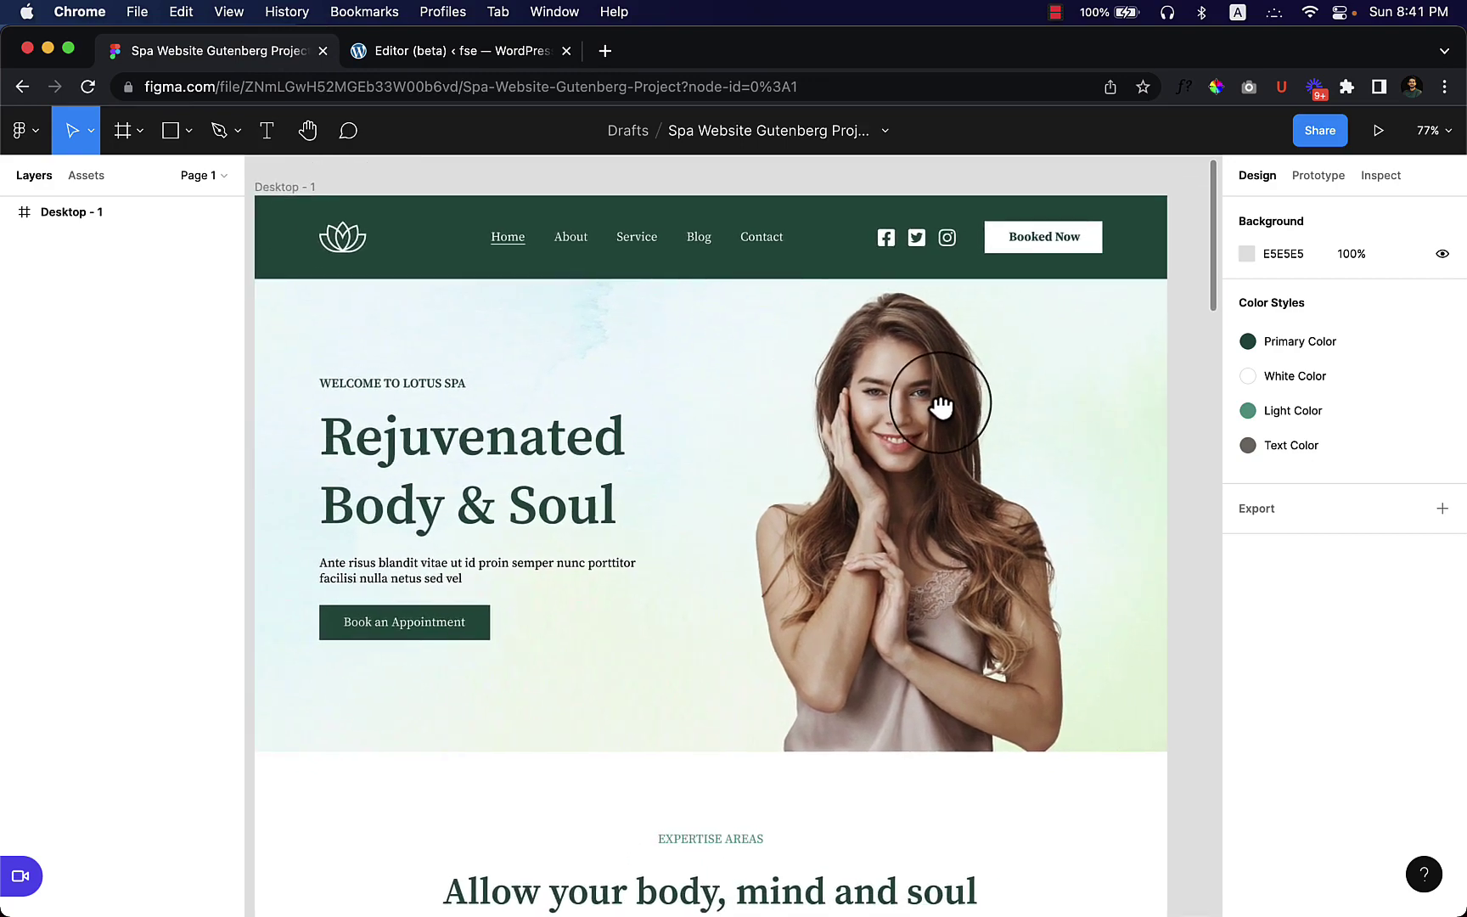
pyautogui.click(476, 51)
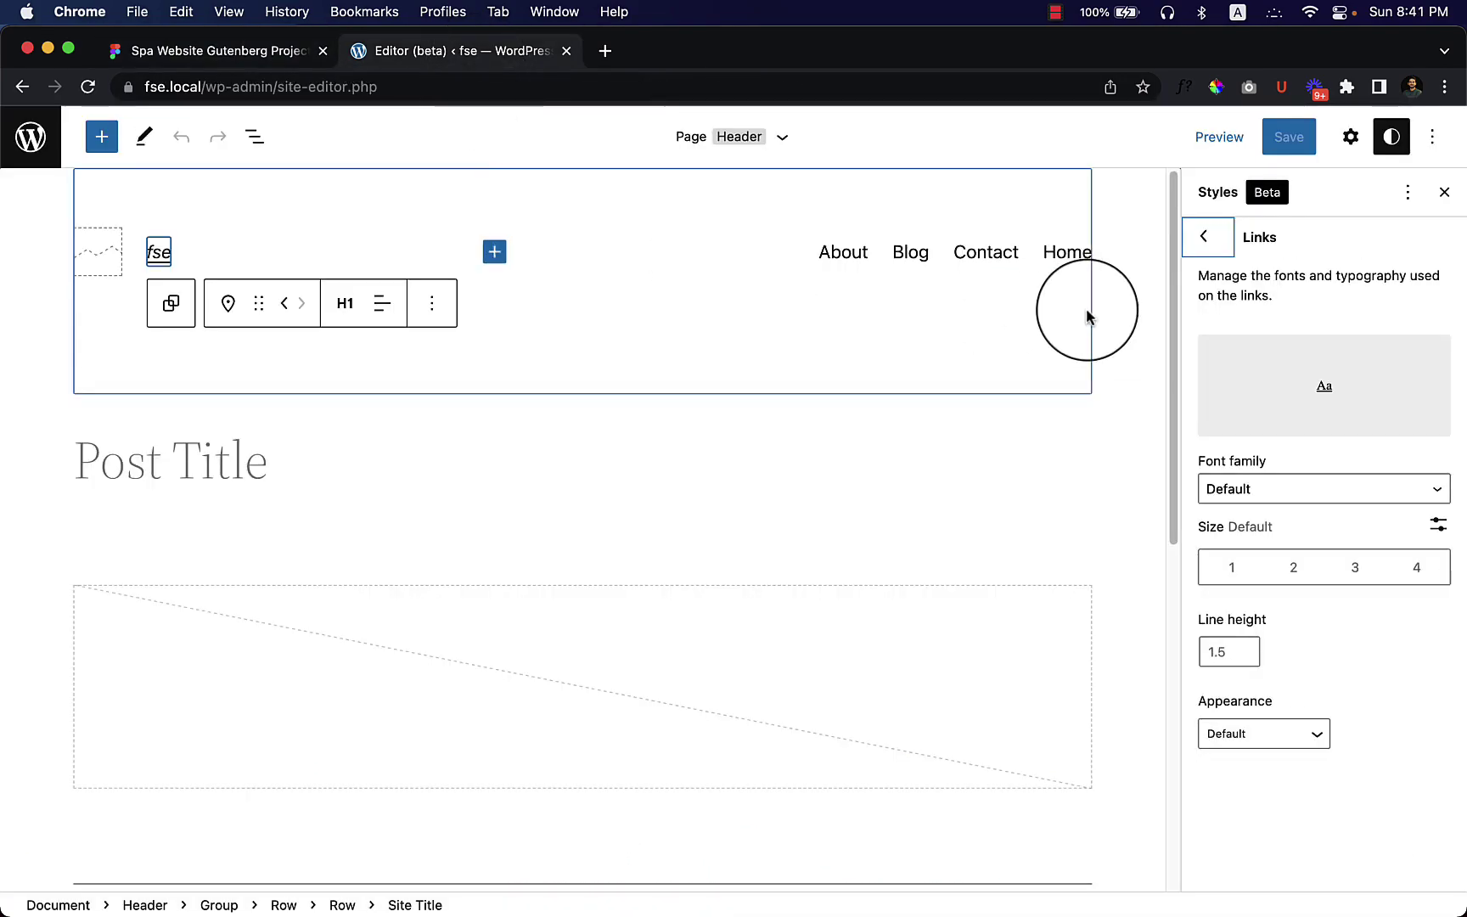
pyautogui.click(228, 58)
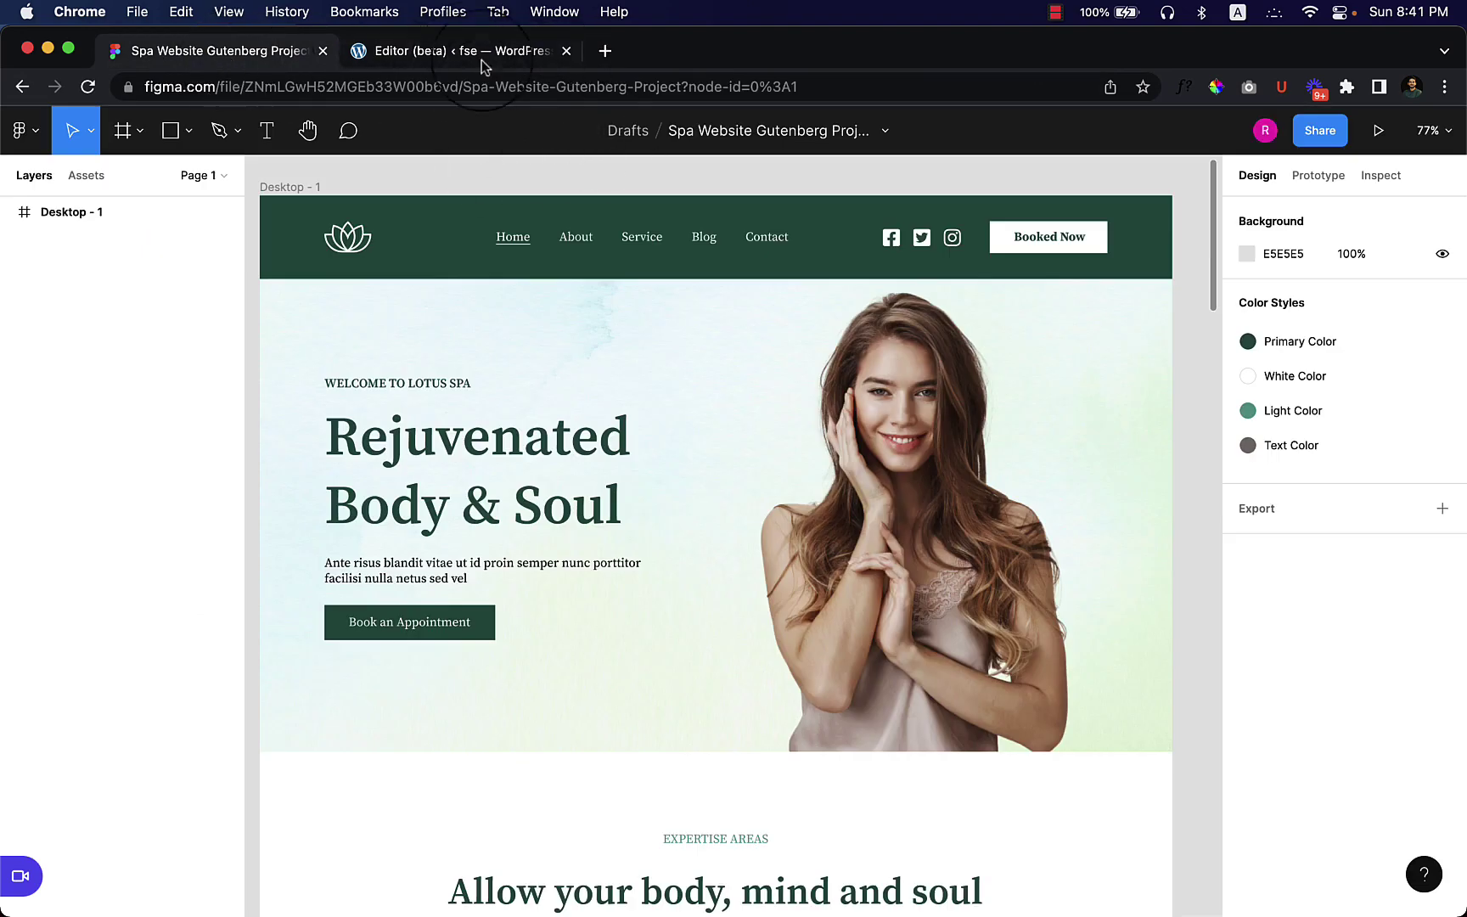
pyautogui.click(465, 52)
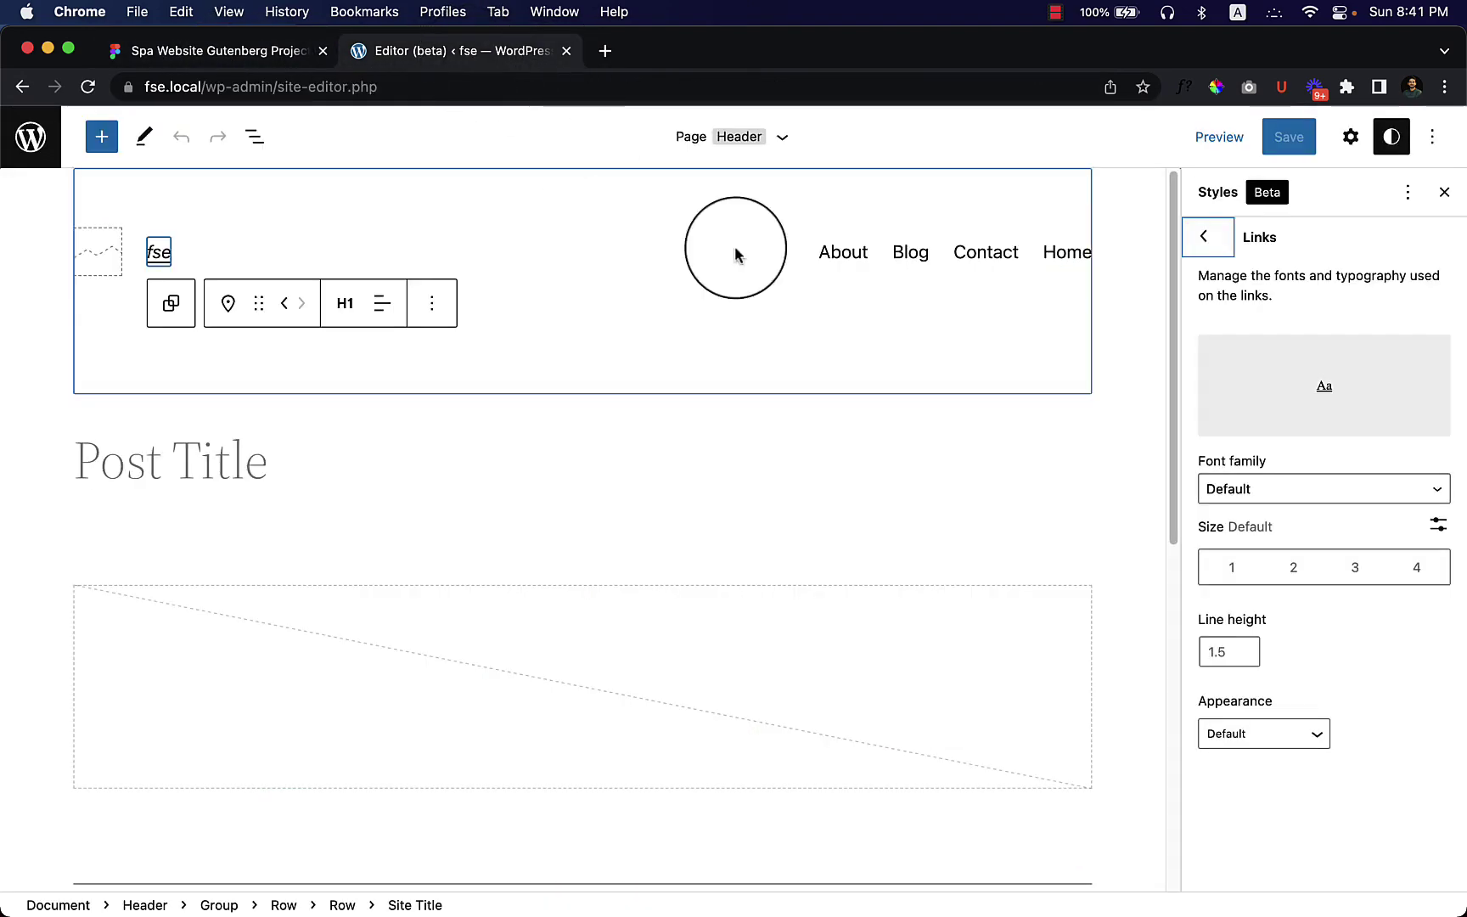
# Return to the Styles overview and review the global Colors palette
pyautogui.click(1219, 249)
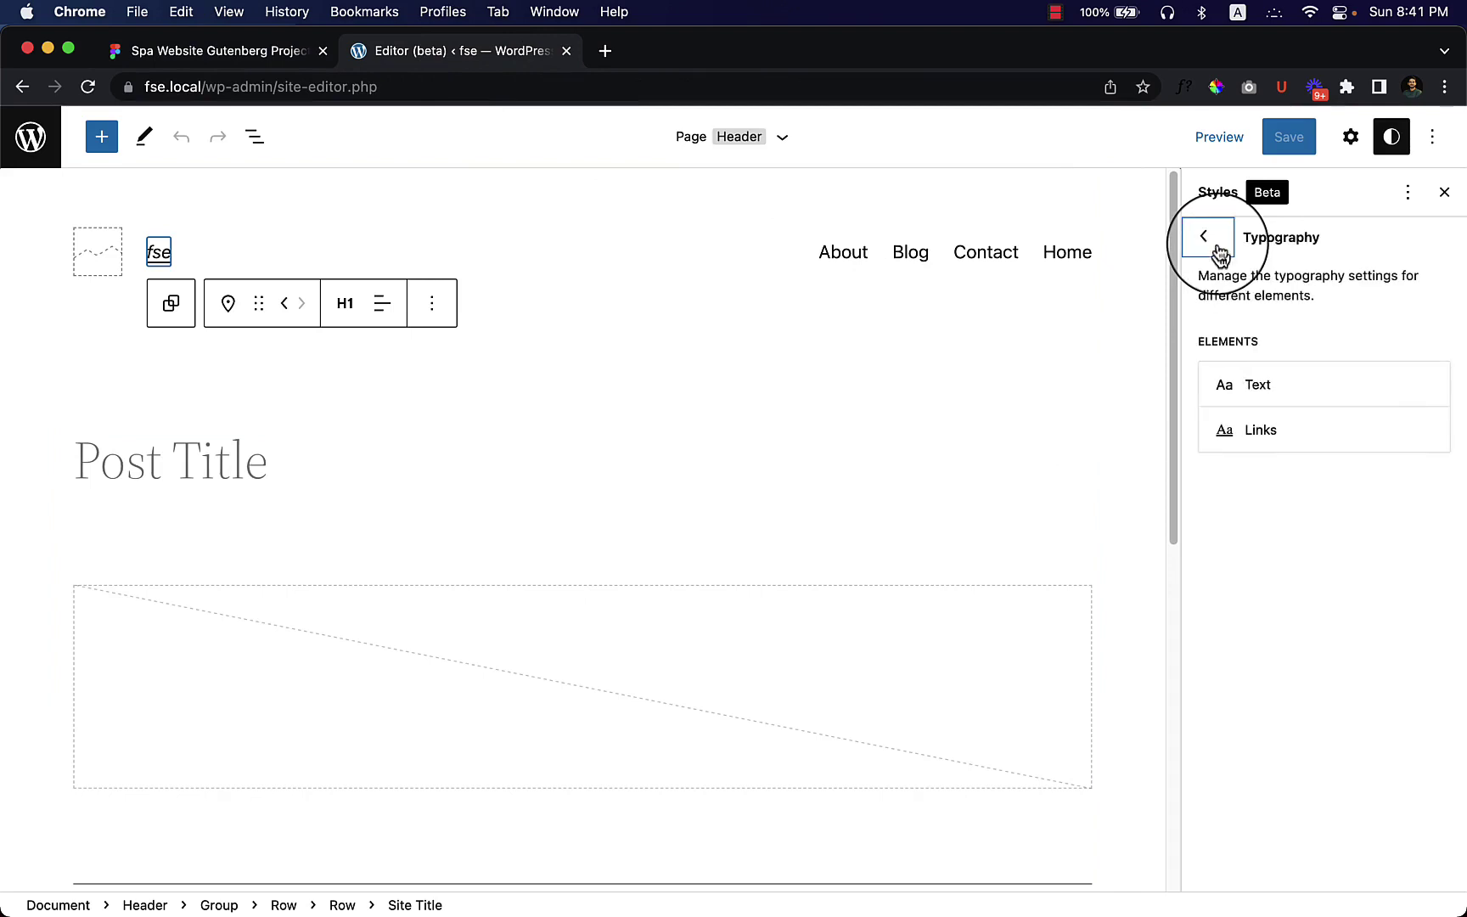
pyautogui.click(1218, 244)
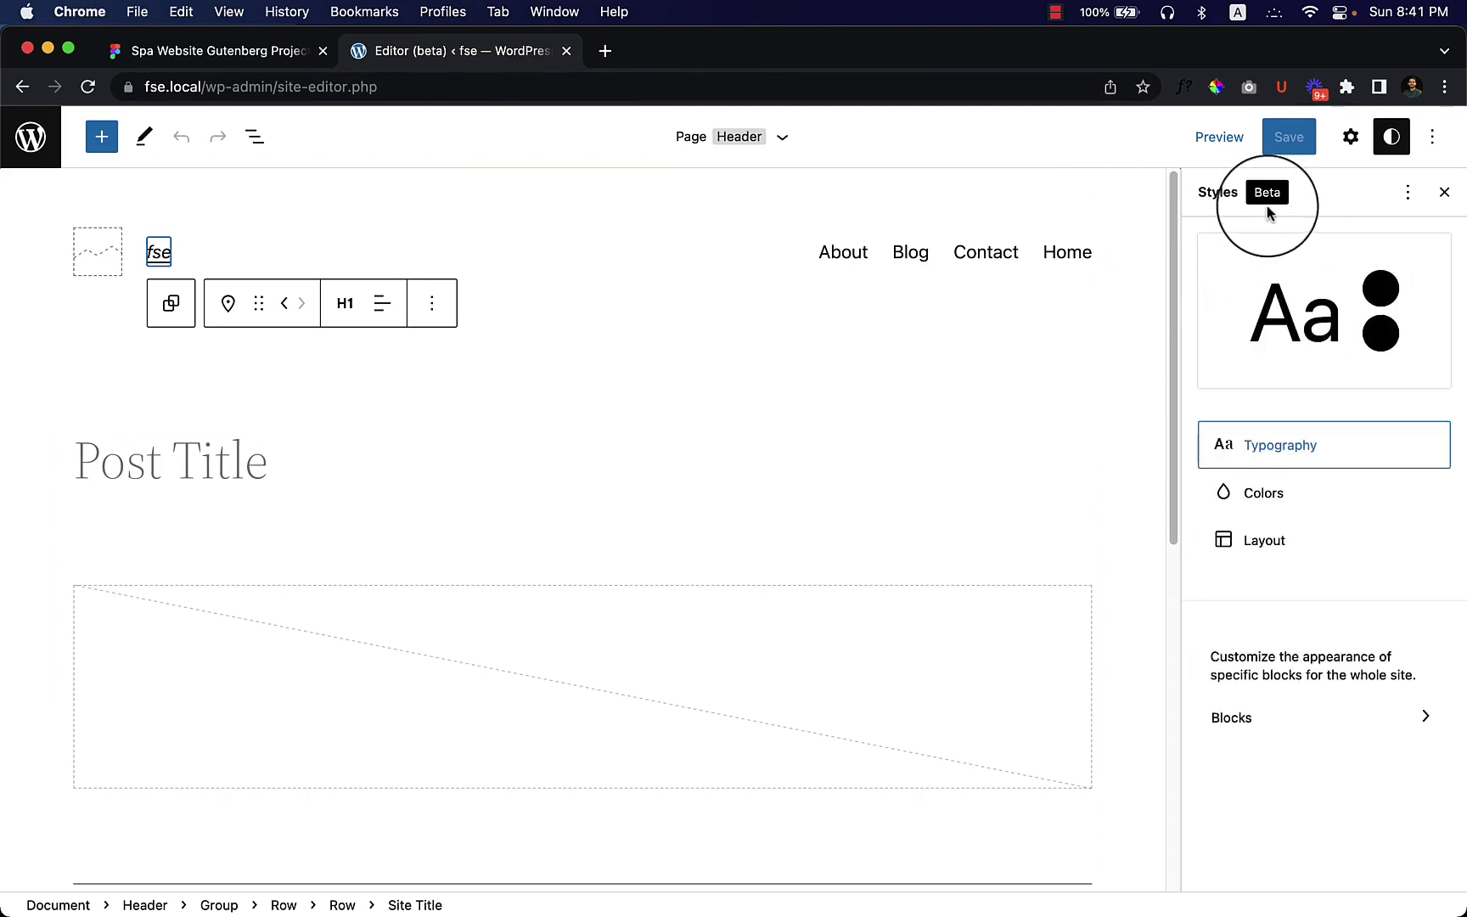
pyautogui.click(1303, 507)
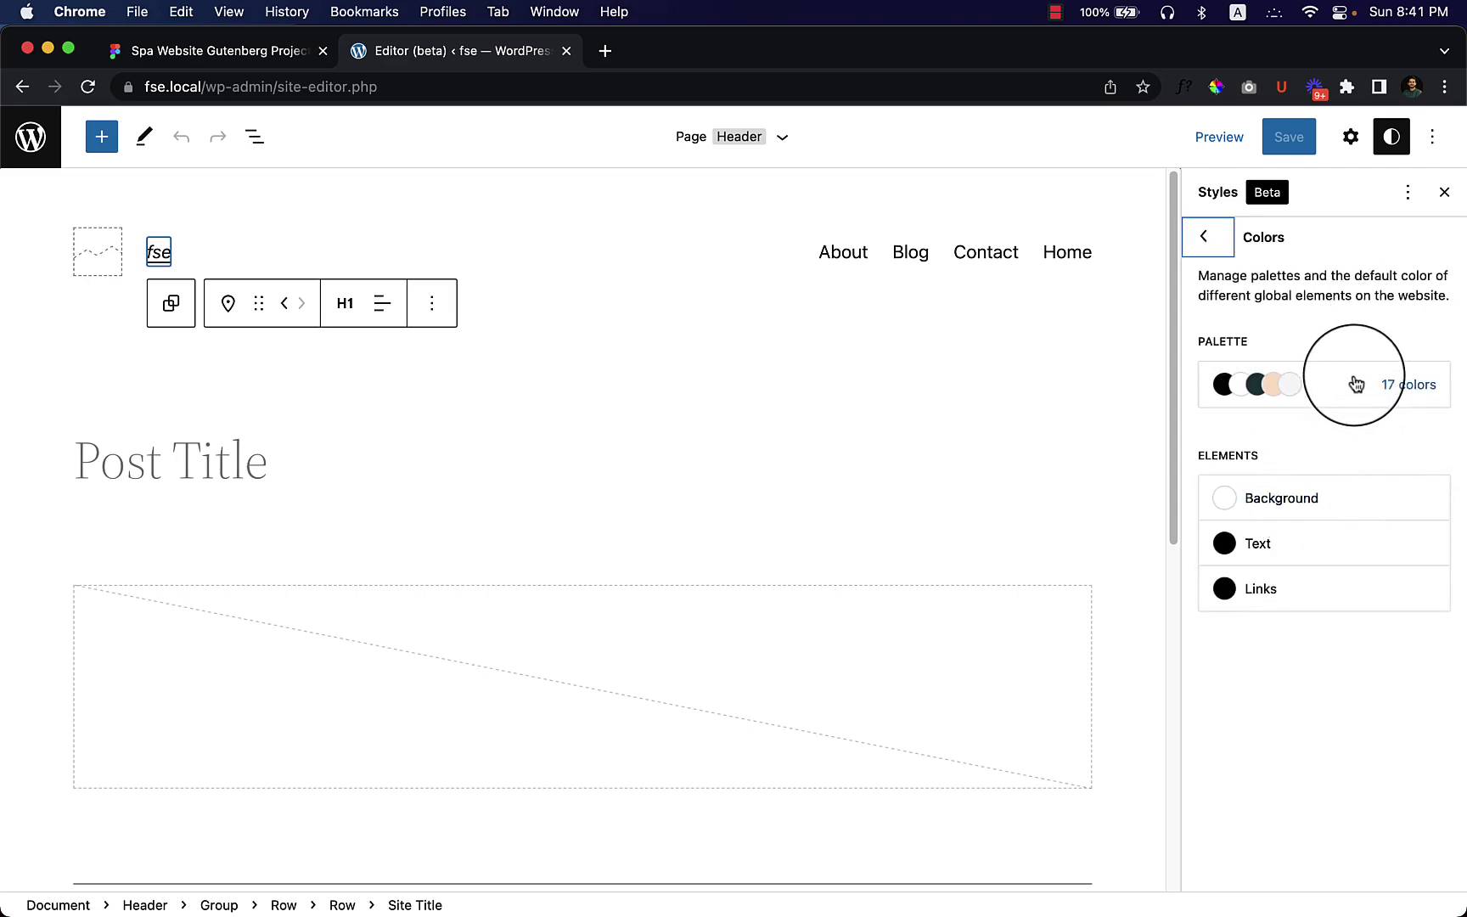
pyautogui.click(1206, 240)
# Inspect the Layout Dimensions options and Padding field, then return to the Styles overview
pyautogui.click(1291, 543)
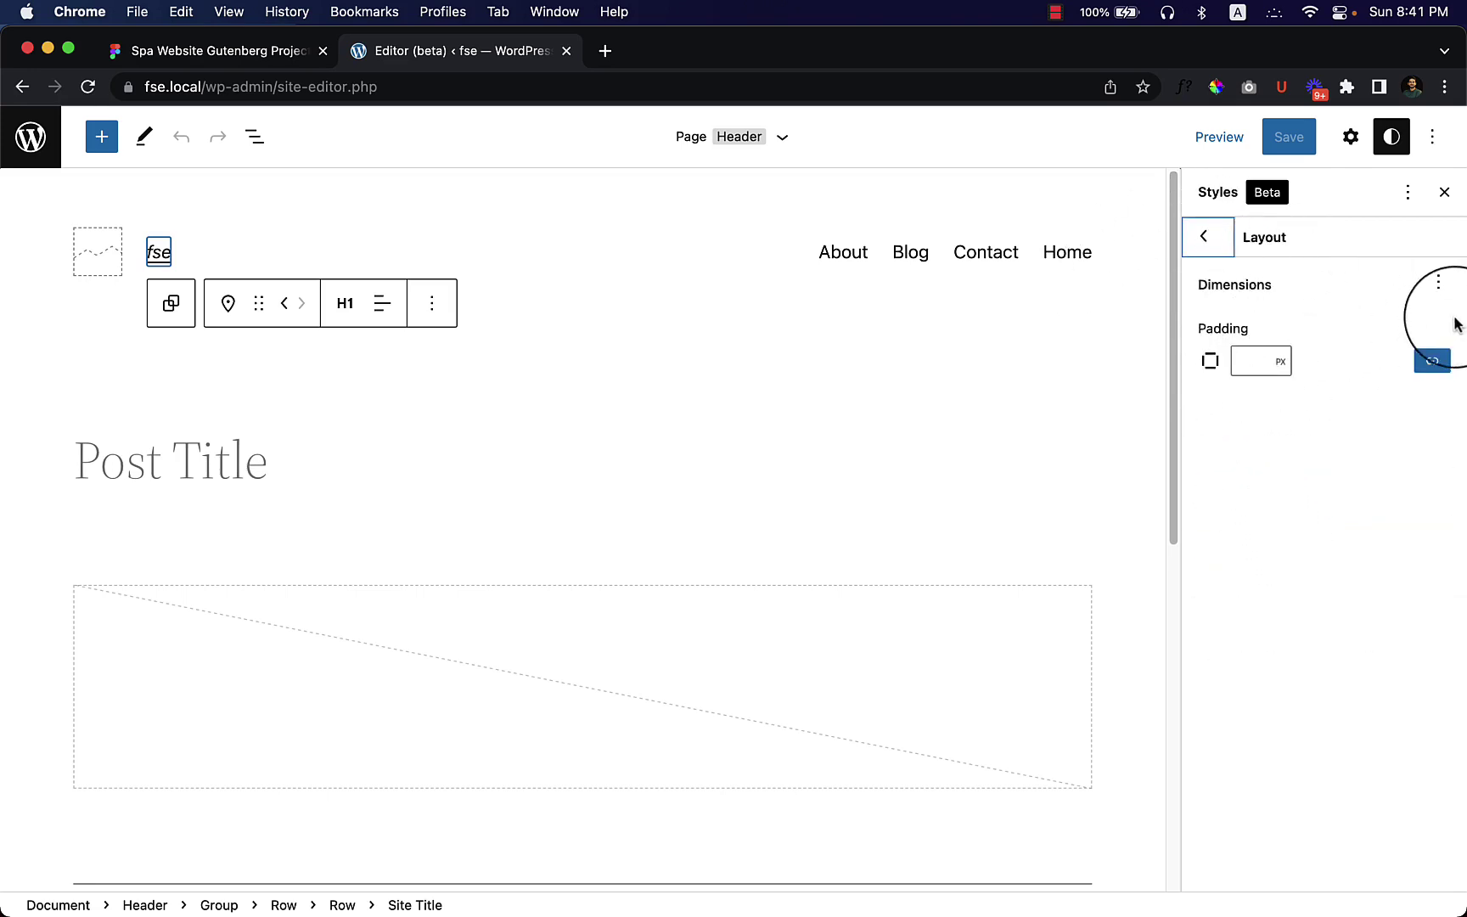
pyautogui.click(1439, 283)
pyautogui.click(1276, 402)
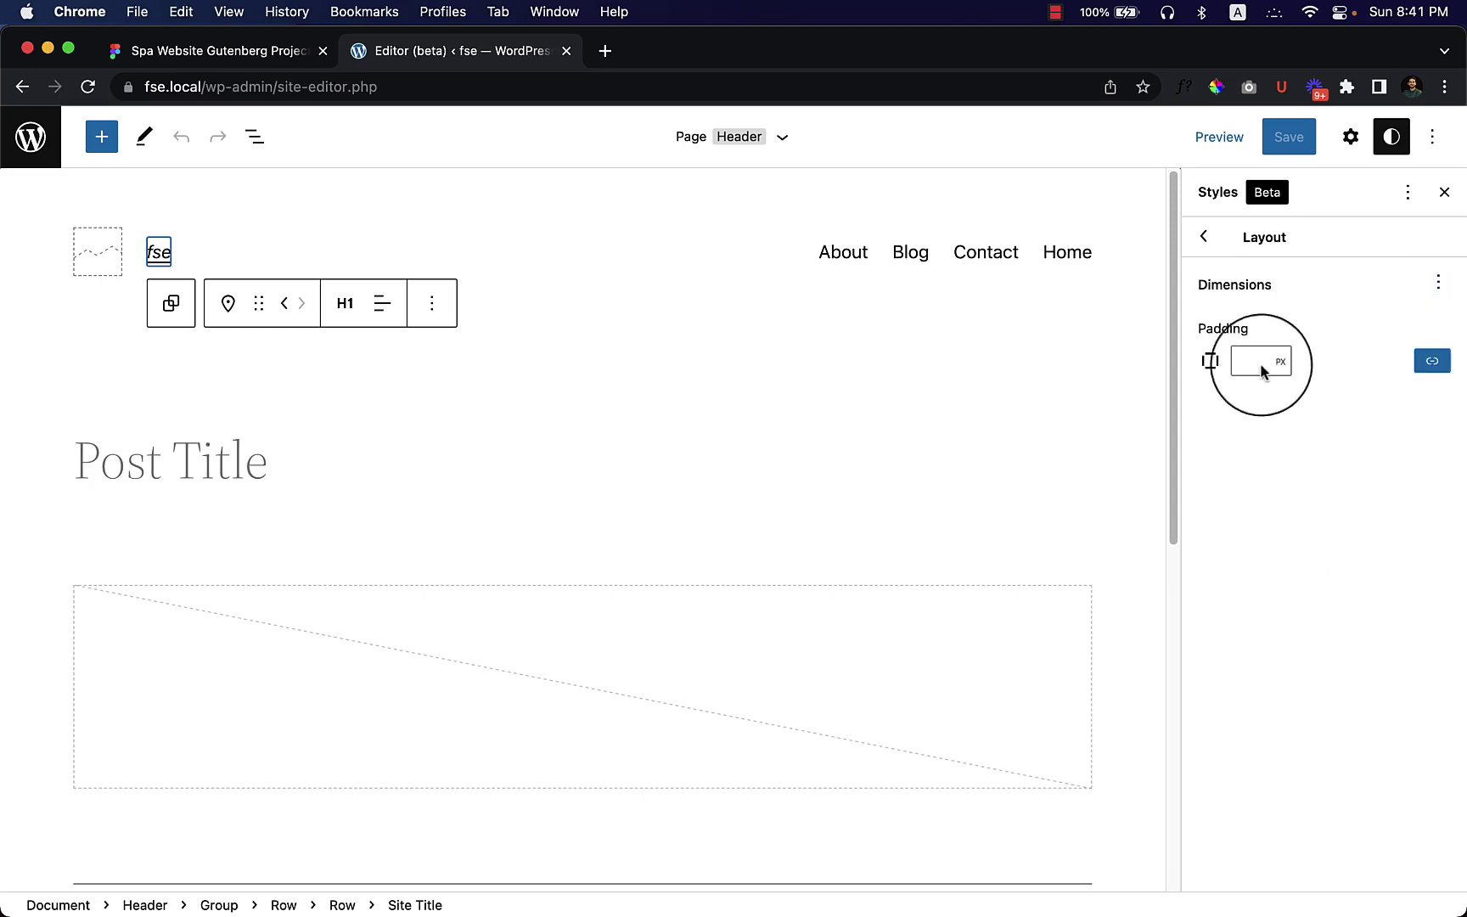
pyautogui.click(1294, 374)
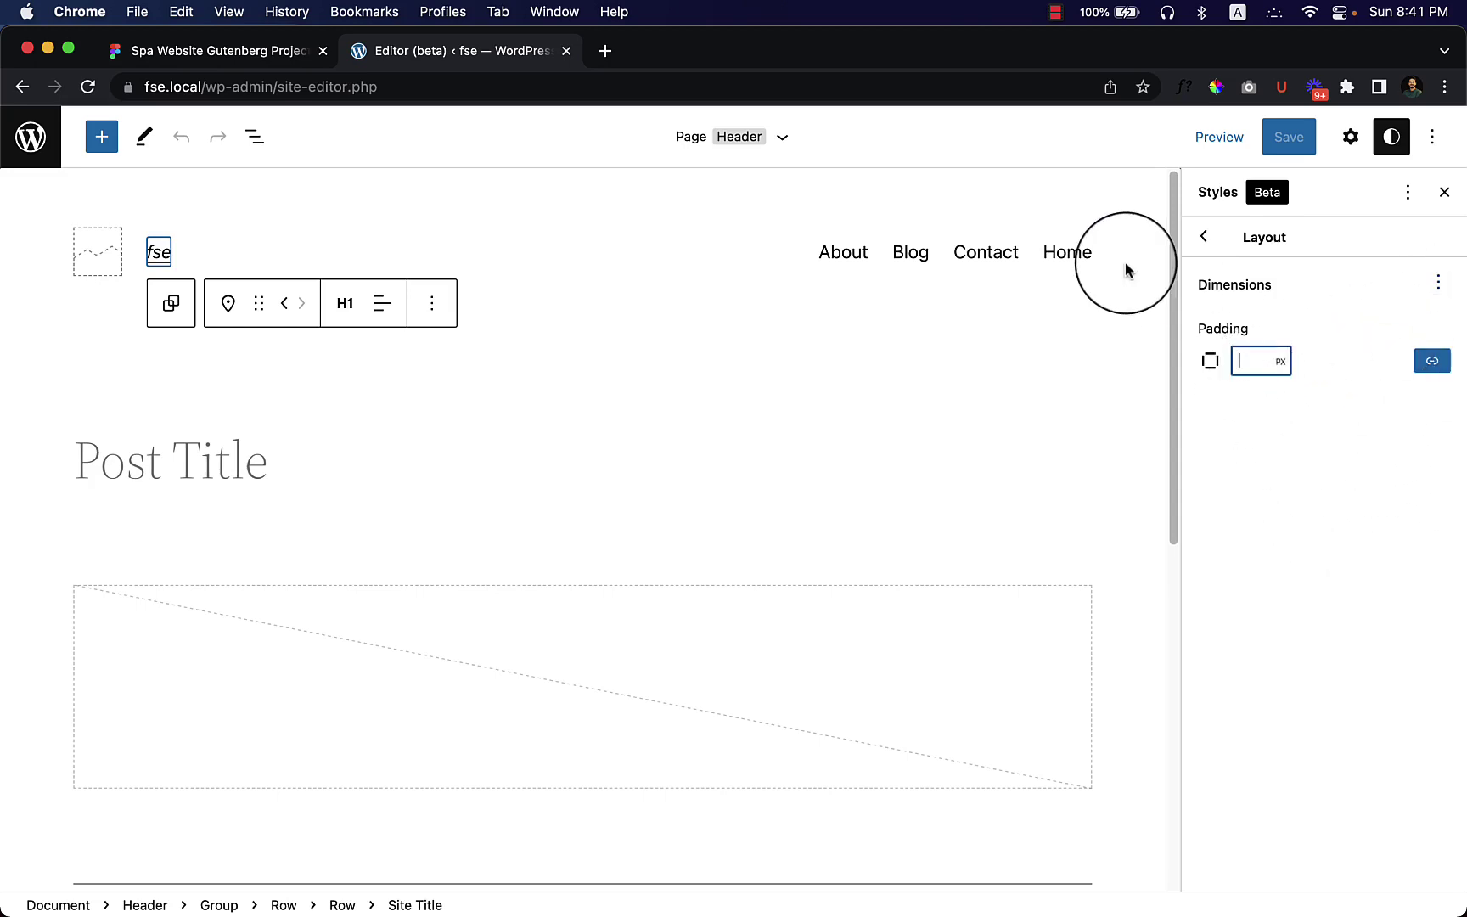
pyautogui.click(1204, 238)
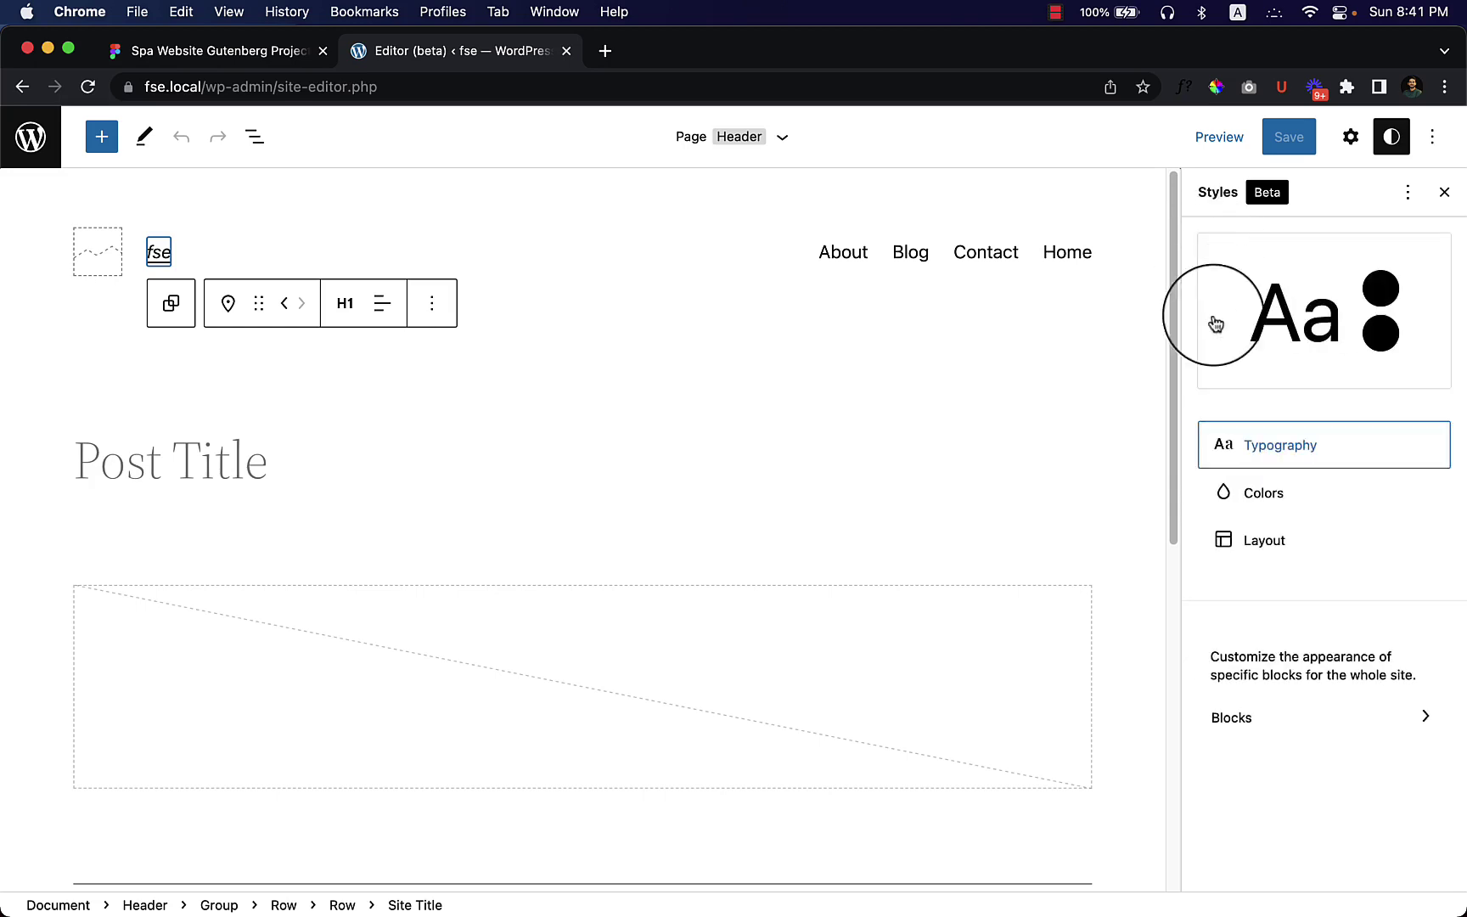
# Browse the Blocks list of stylable block types, Paragraph through Query Title, then close Styles
pyautogui.click(1334, 725)
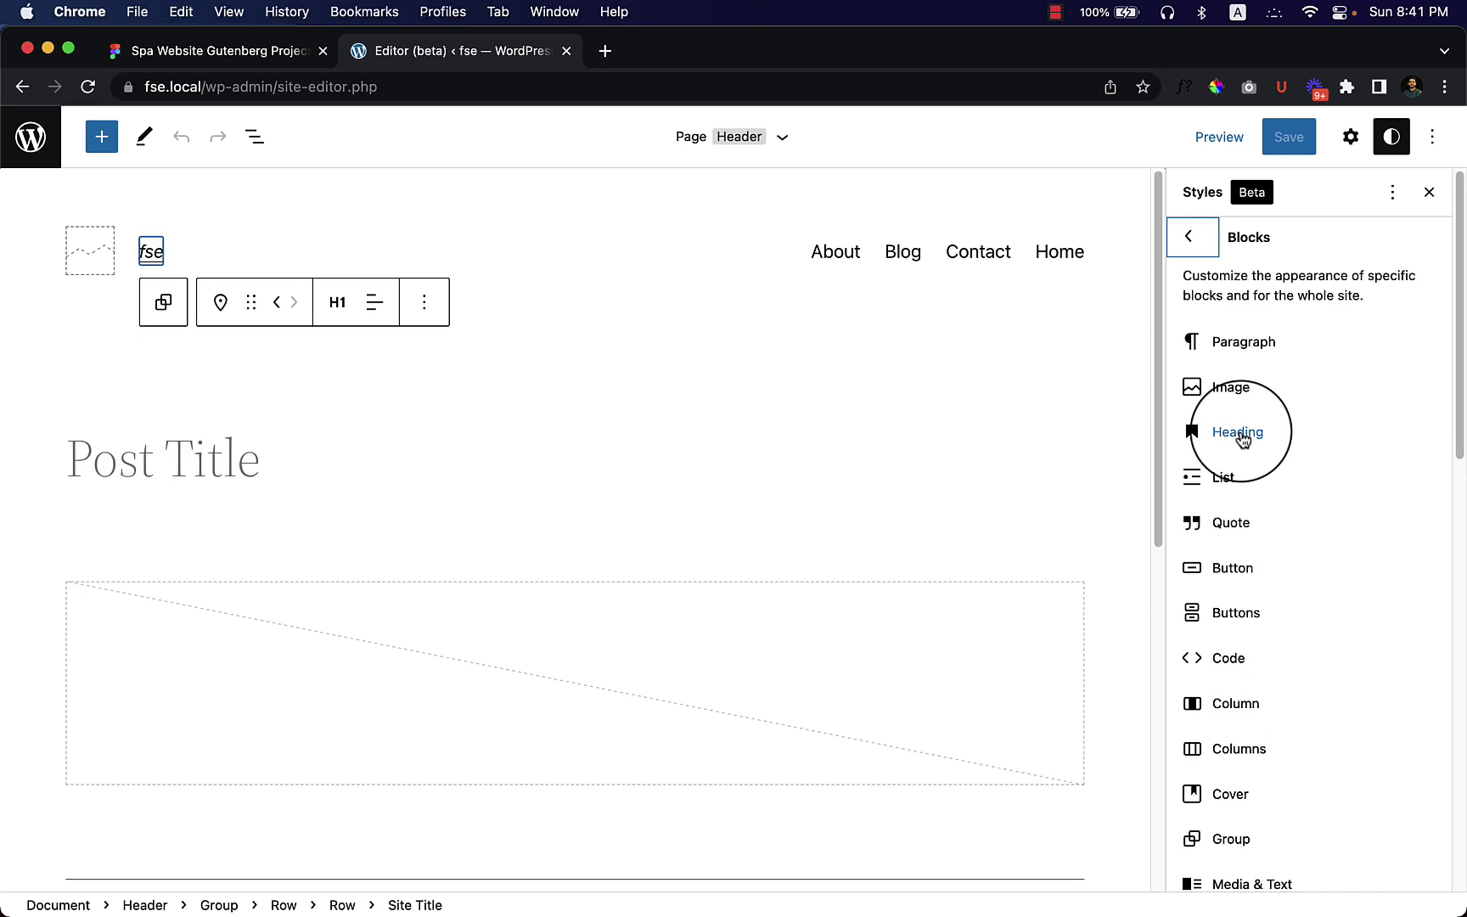
pyautogui.scroll(-2, 1254, 416)
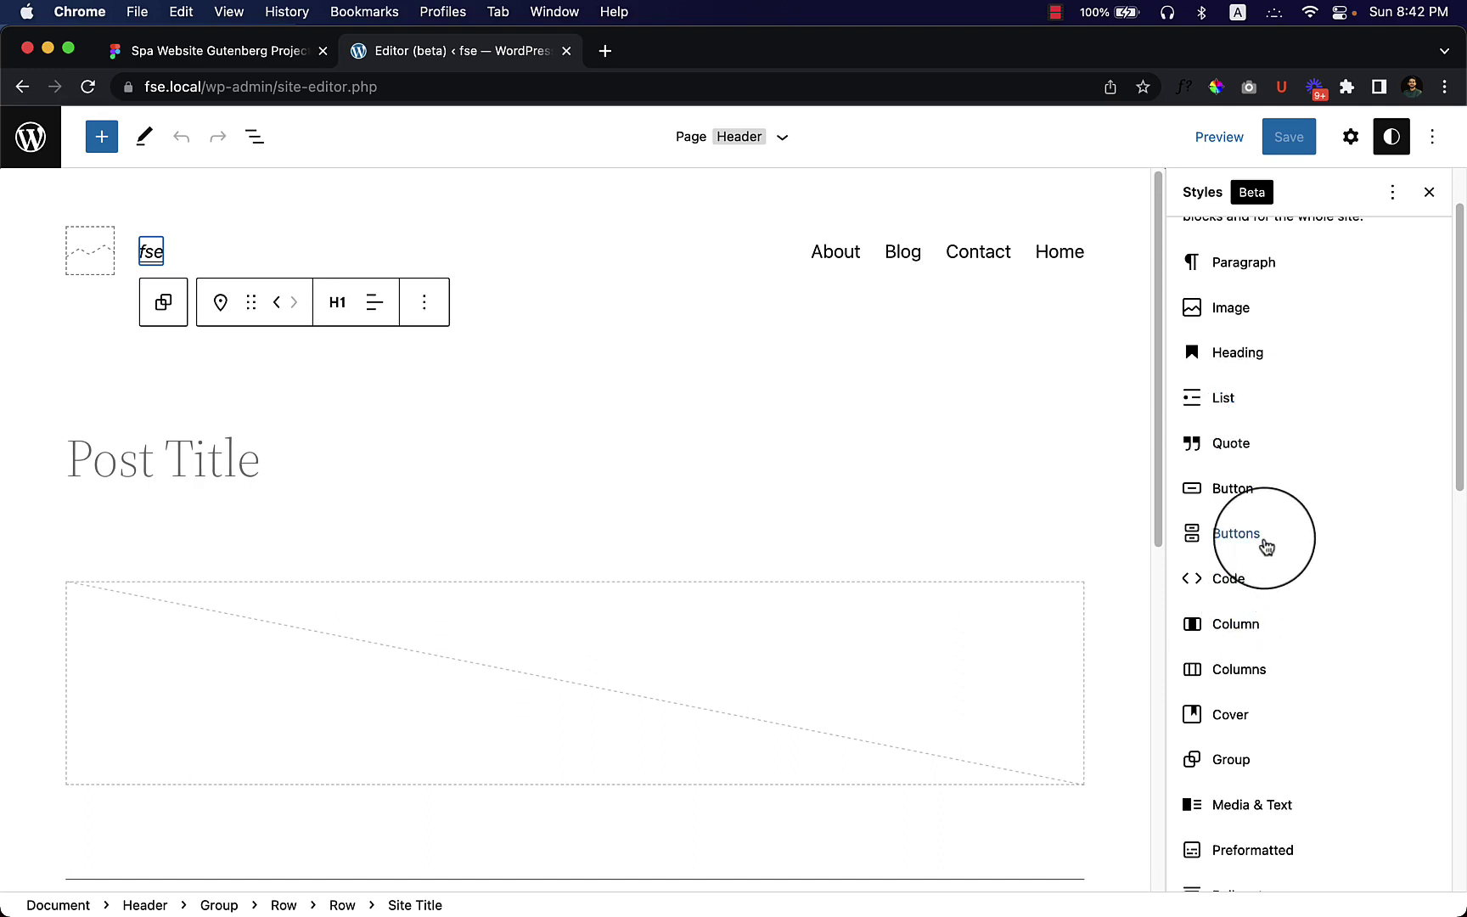
pyautogui.scroll(-10, 1249, 645)
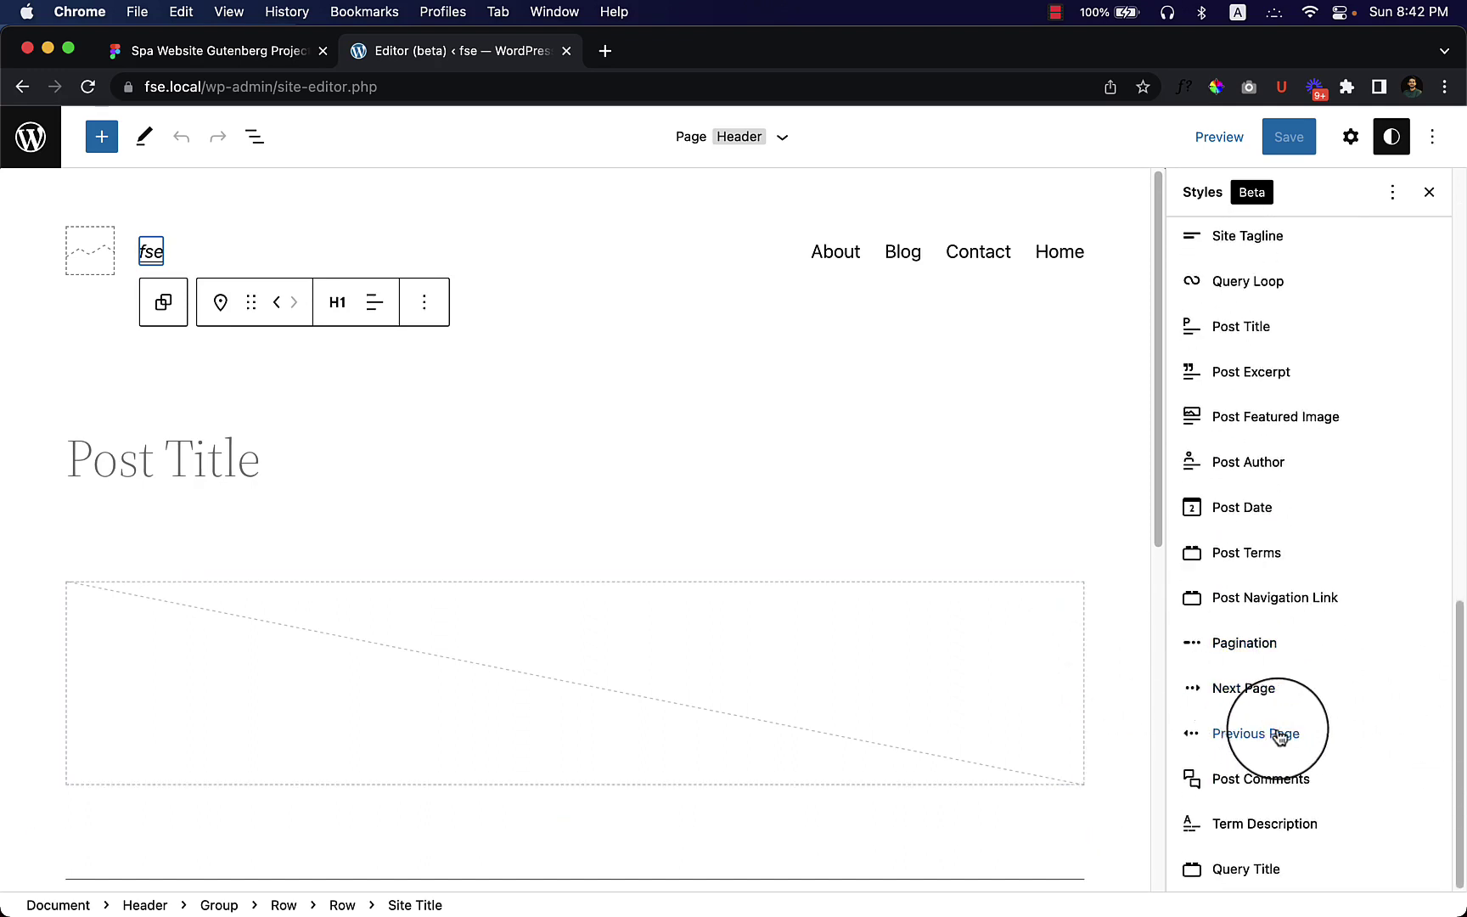
pyautogui.scroll(10, 1419, 766)
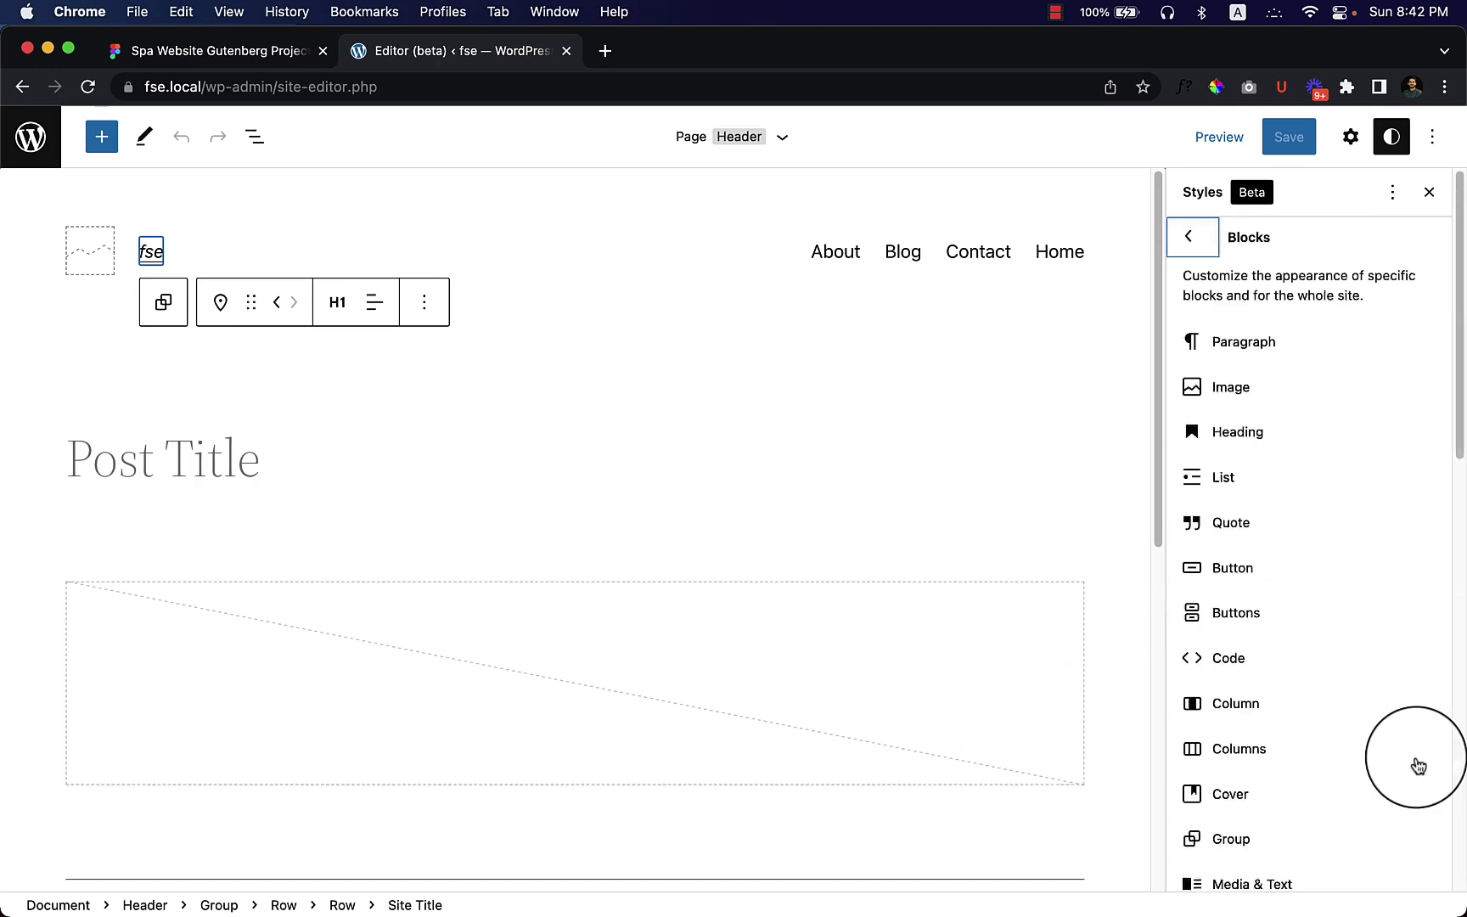
pyautogui.click(1427, 207)
# Show block settings for the featured image, then for the Post Title block
pyautogui.click(1349, 145)
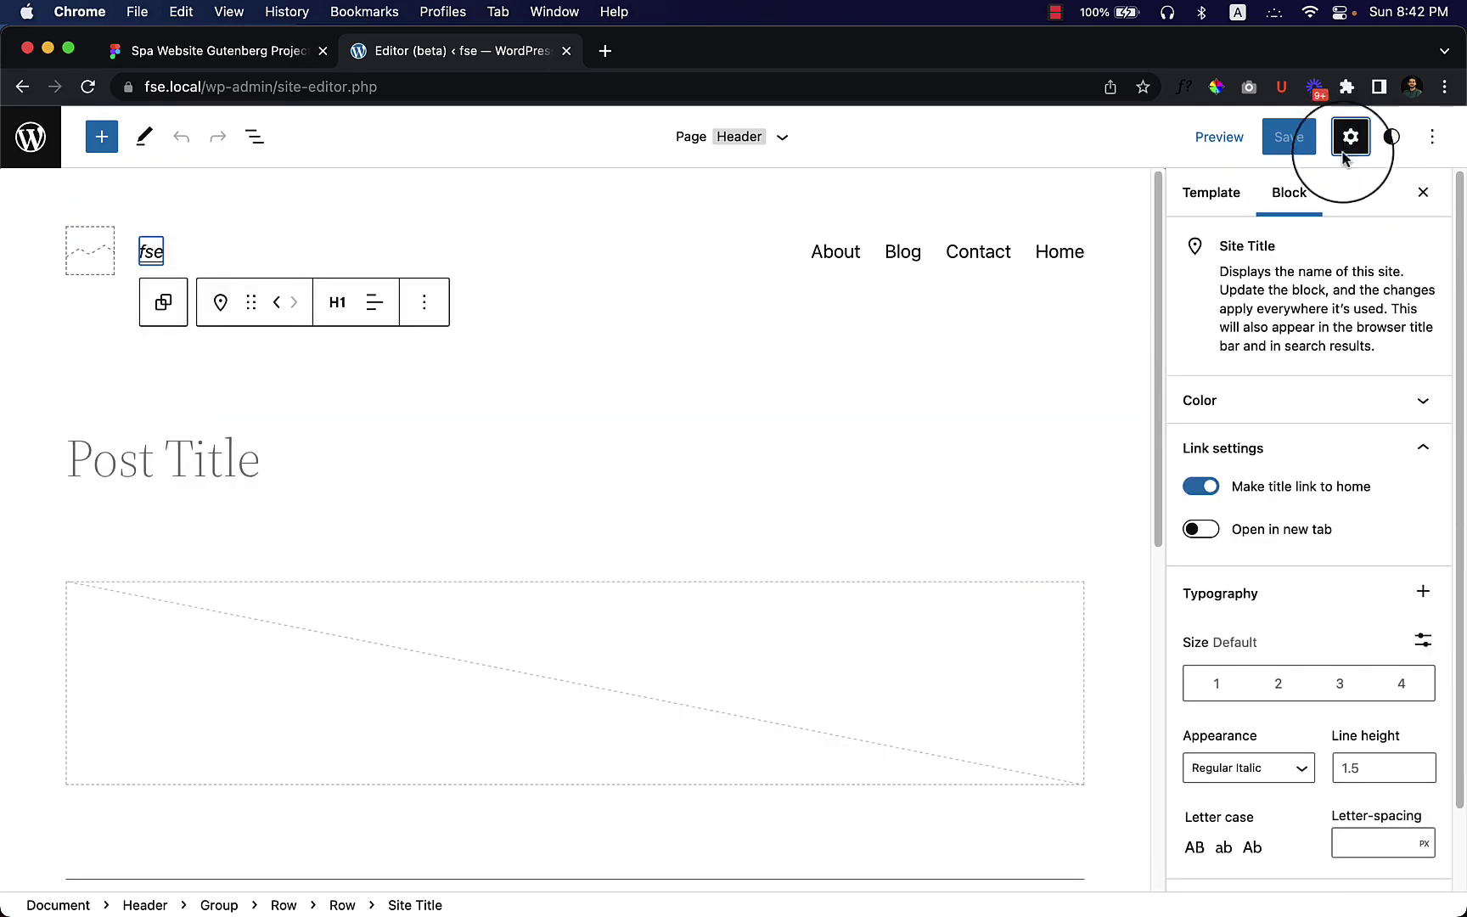
pyautogui.click(416, 615)
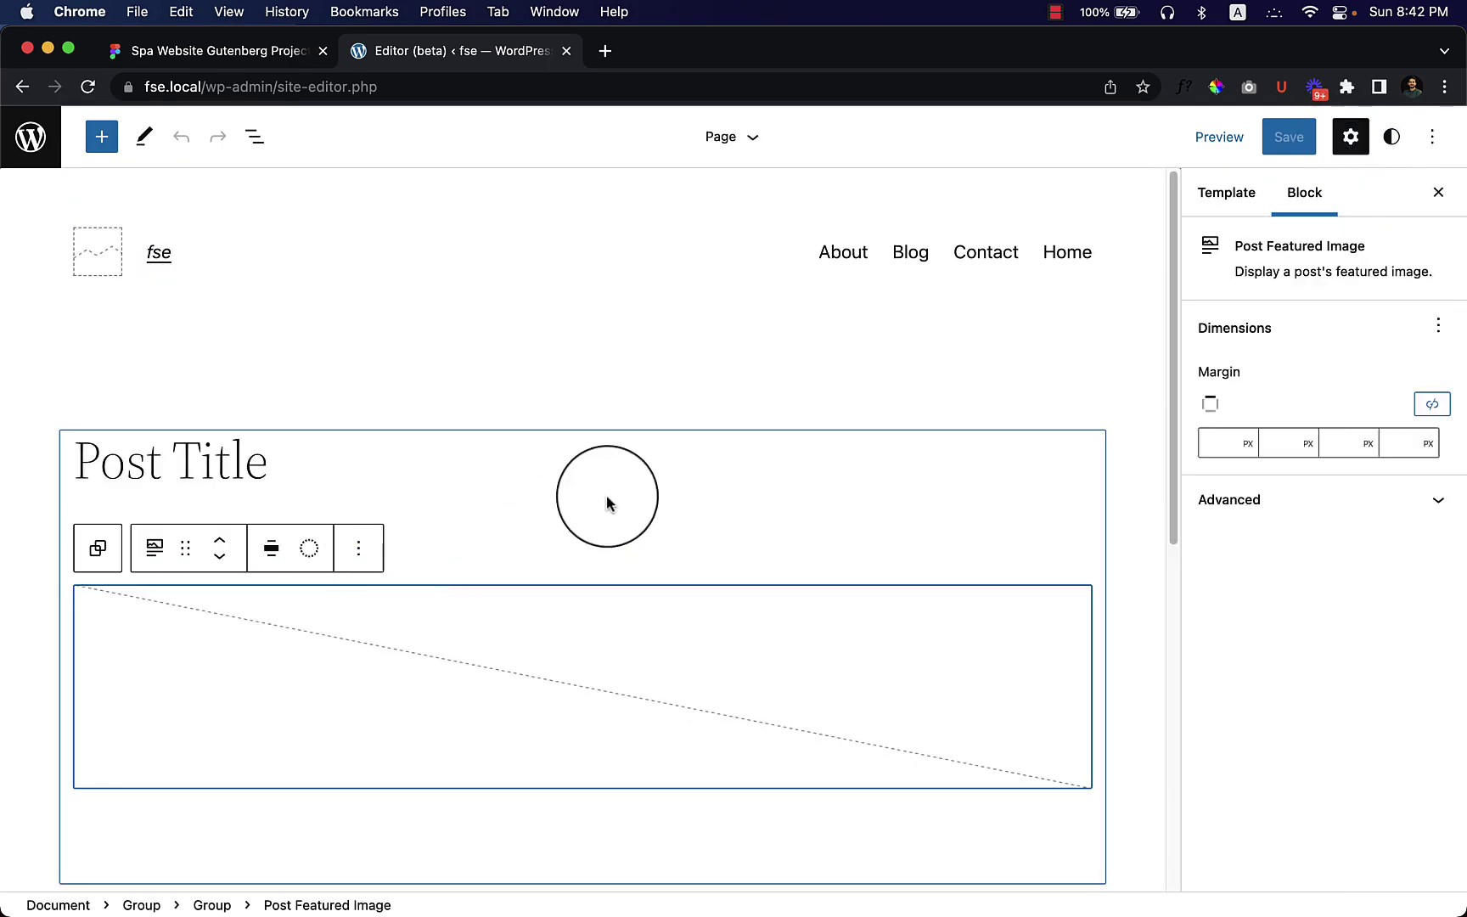
pyautogui.click(618, 476)
pyautogui.moveTo(471, 500)
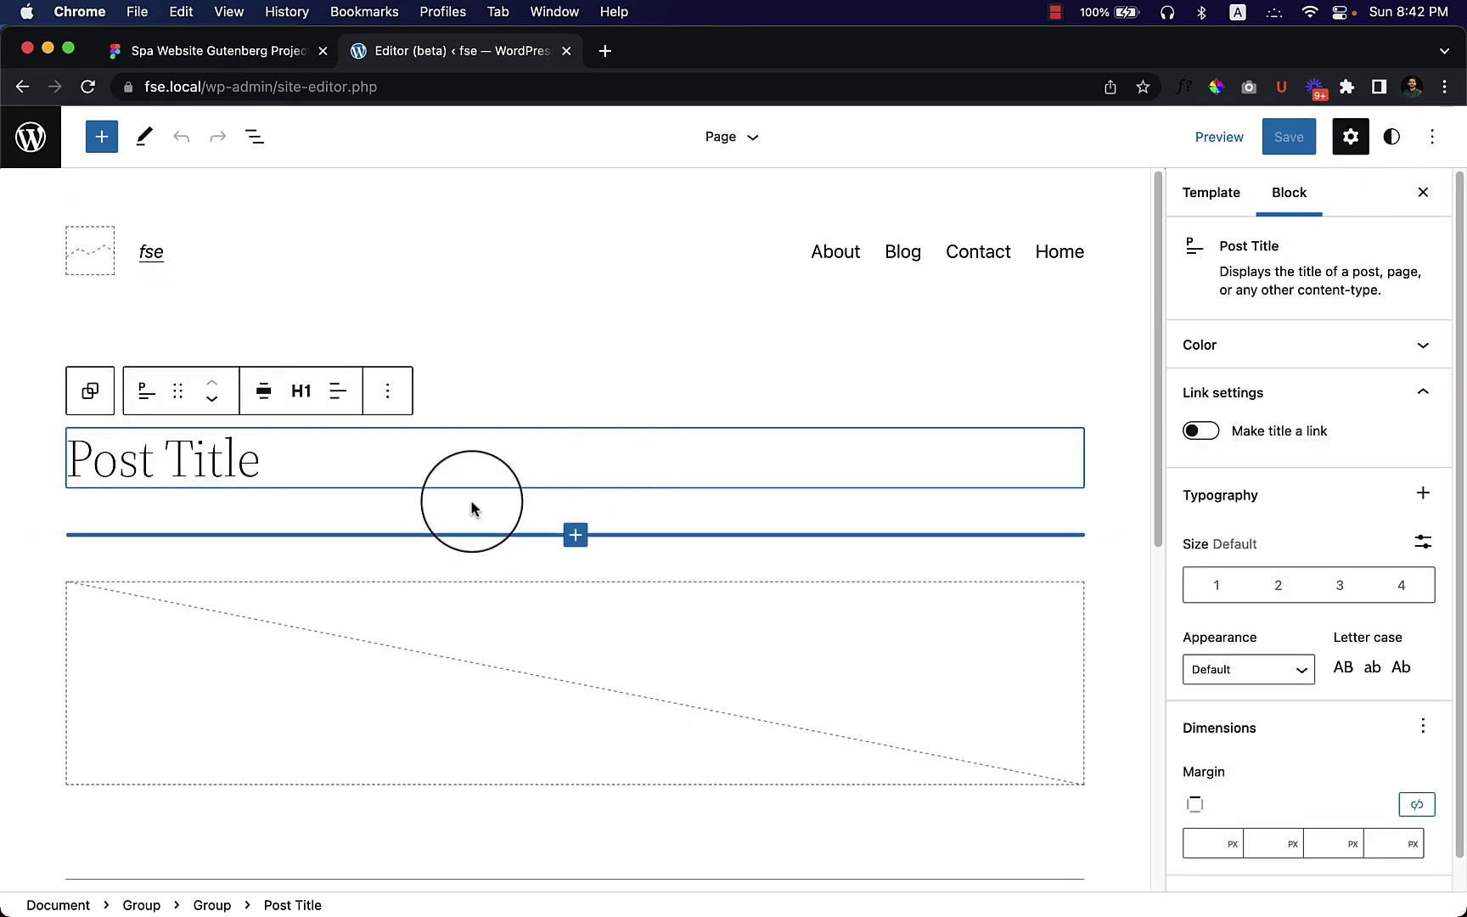